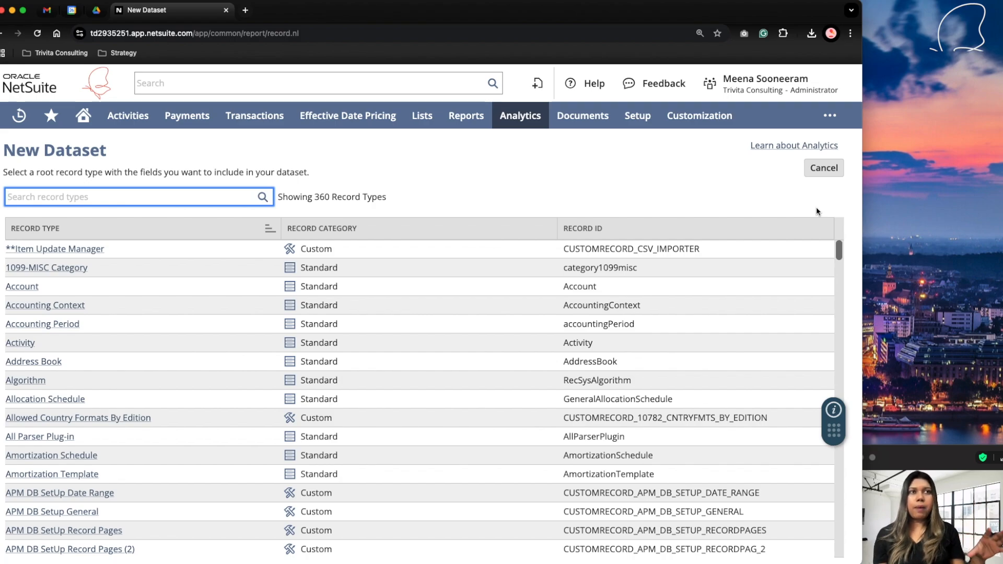
# Find the Transaction record type and select it as the new dataset's root record.
pyautogui.write('trans')
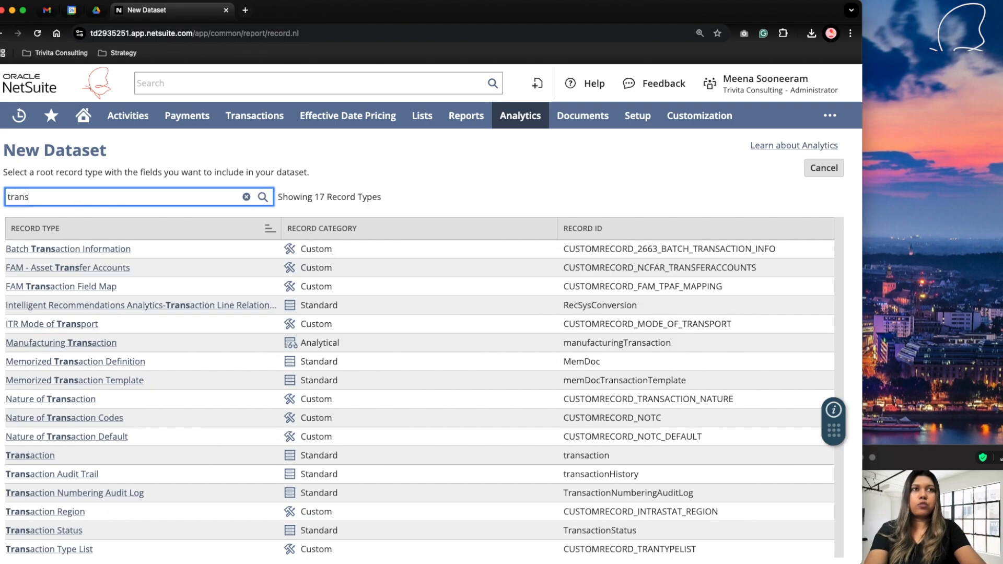
pyautogui.write('action')
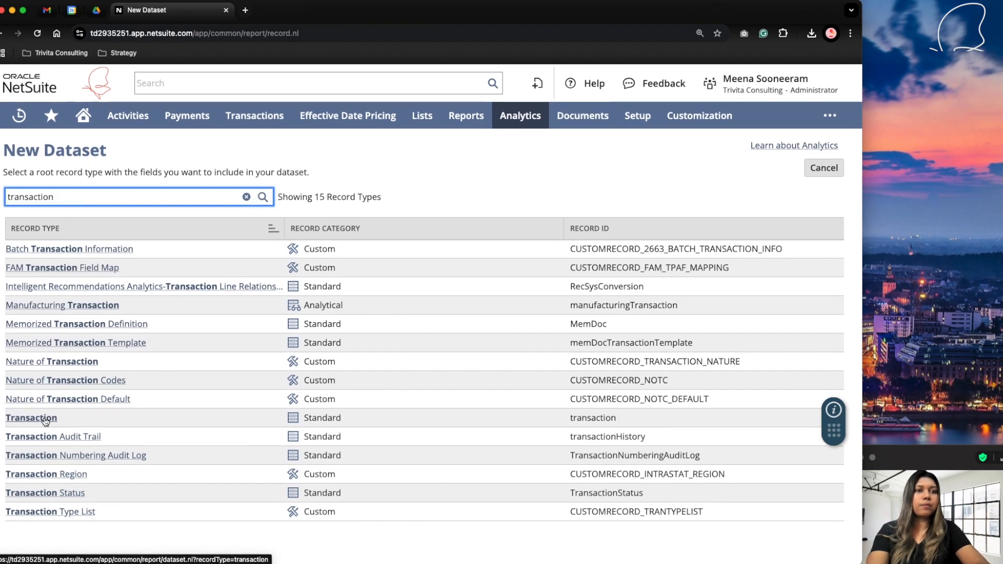
pyautogui.click(45, 420)
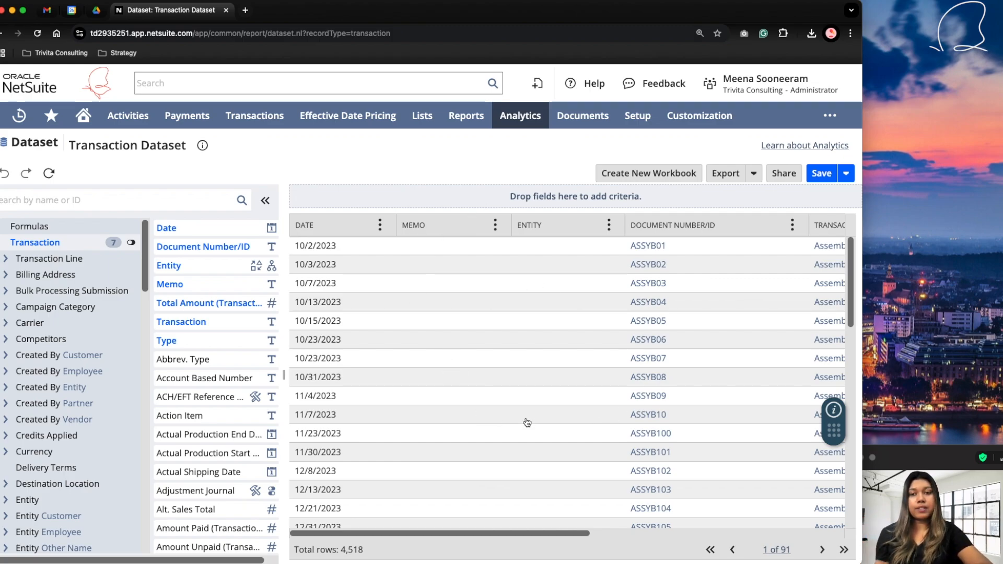
# Add the Transaction record's Type field as a dataset criterion and limit it to Sales Order.
pyautogui.click(48, 198)
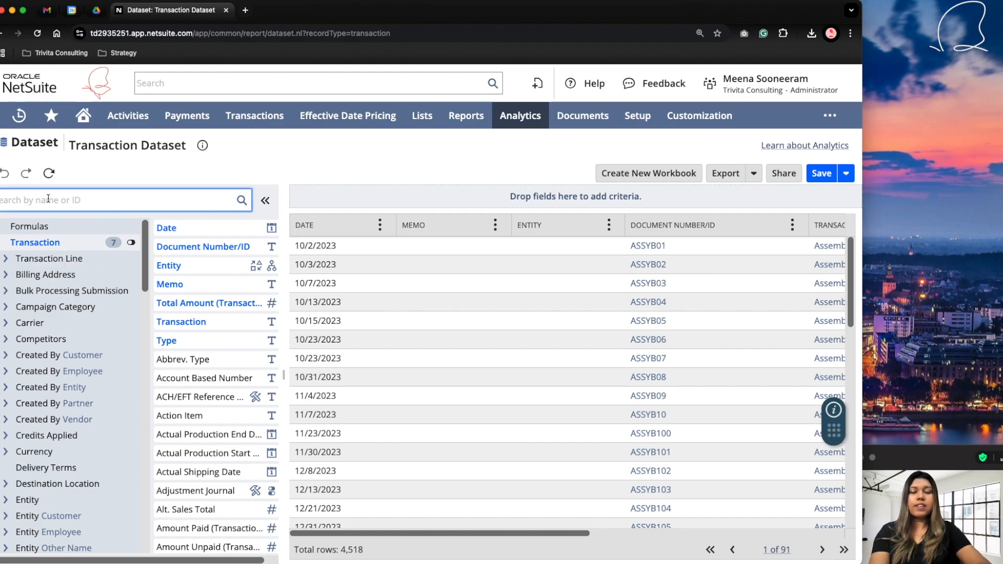
pyautogui.write('type')
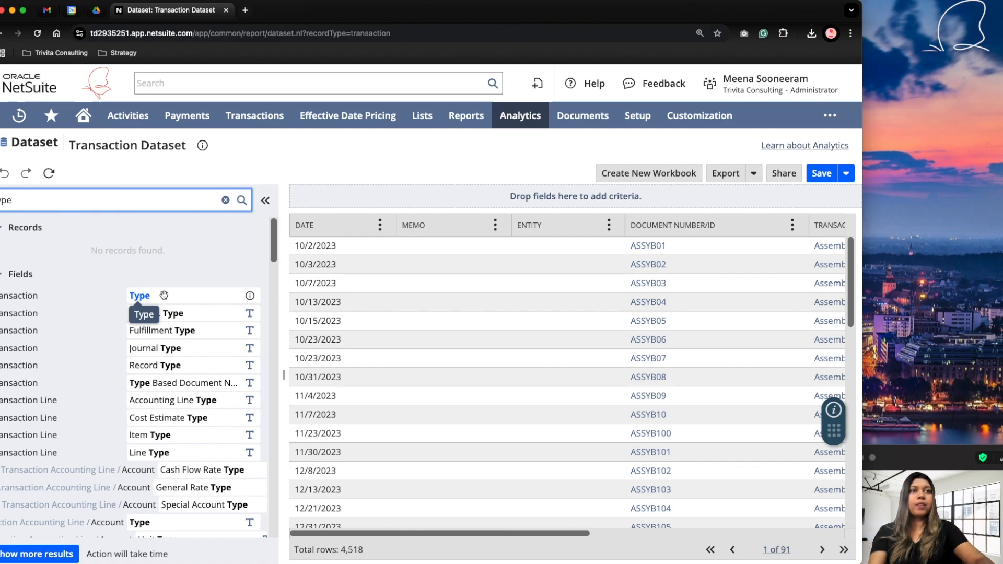
pyautogui.moveTo(157, 295); pyautogui.dragTo(493, 193)
pyautogui.click(246, 208)
pyautogui.write('sales order')
pyautogui.doubleClick(200, 230)
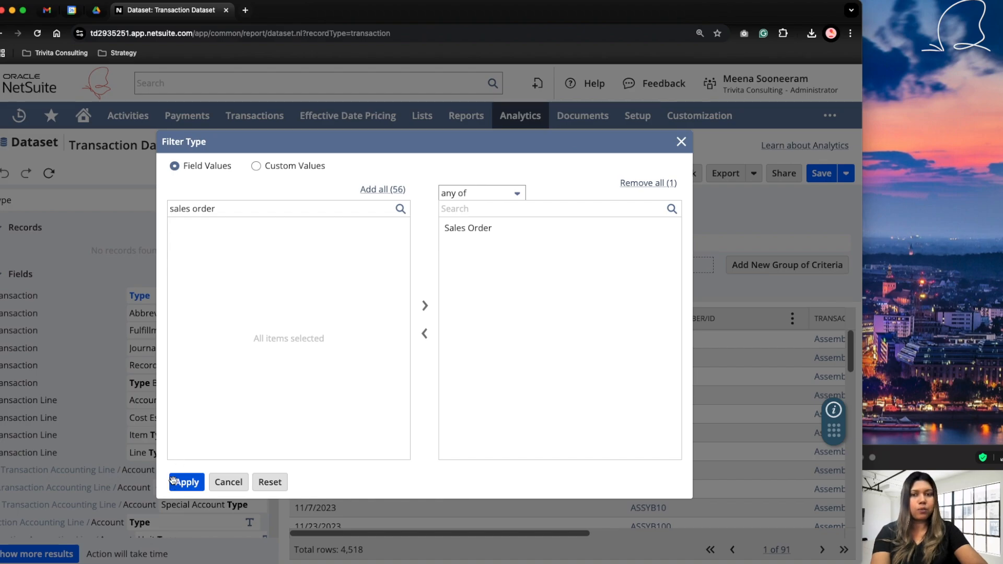
pyautogui.click(177, 482)
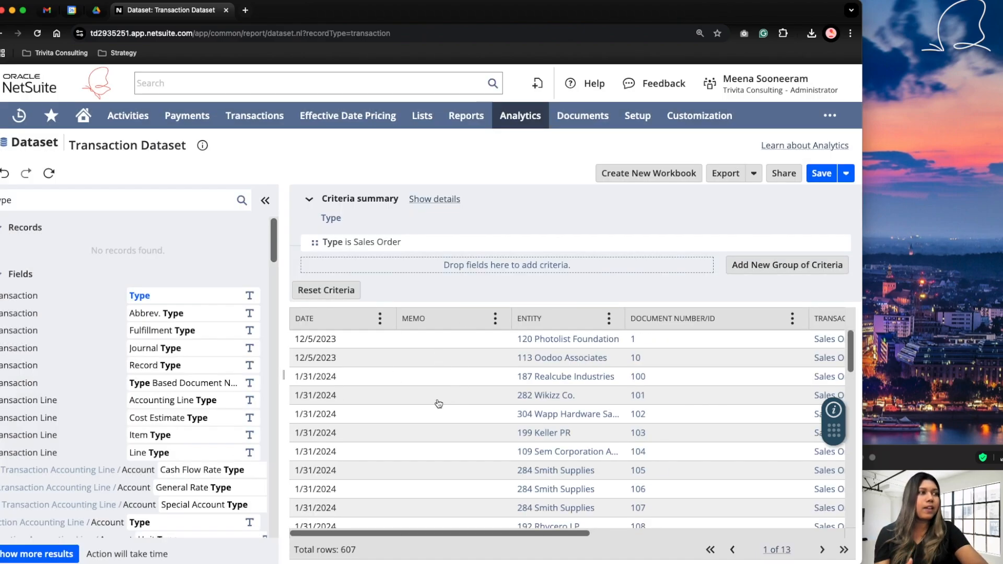
# Remove the Memo, Transaction and Type columns from the dataset.
pyautogui.click(496, 319)
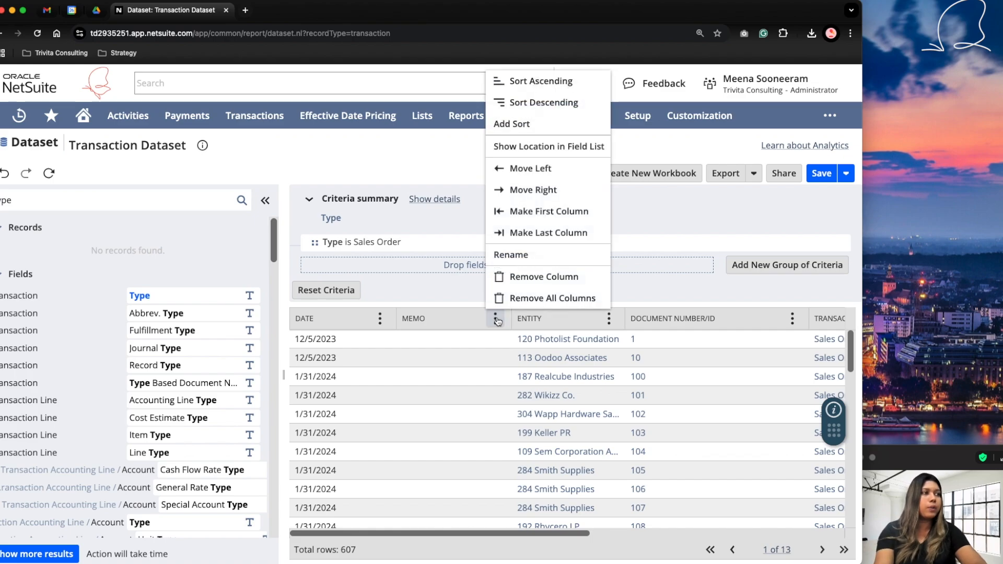
pyautogui.click(522, 283)
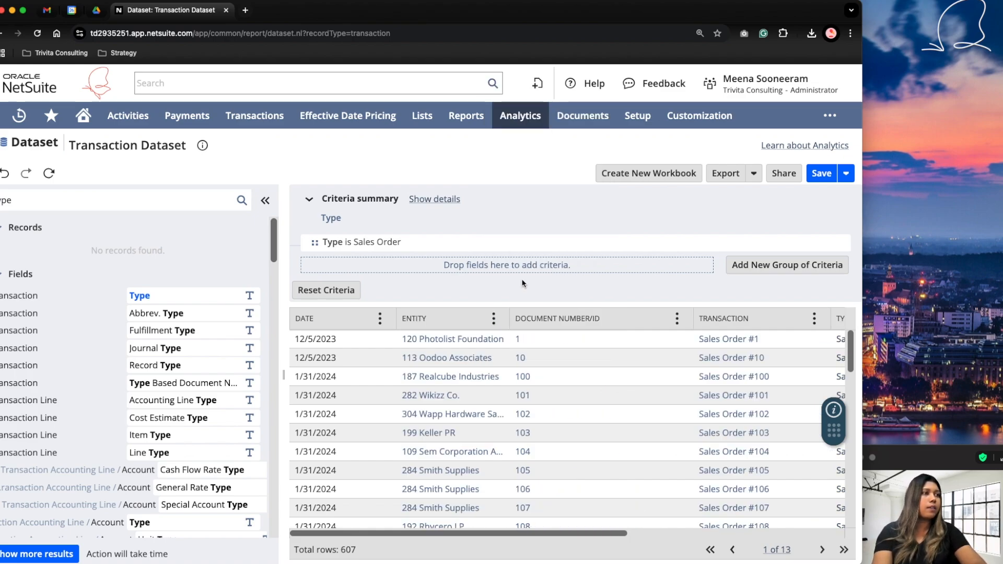
pyautogui.click(813, 319)
pyautogui.click(746, 280)
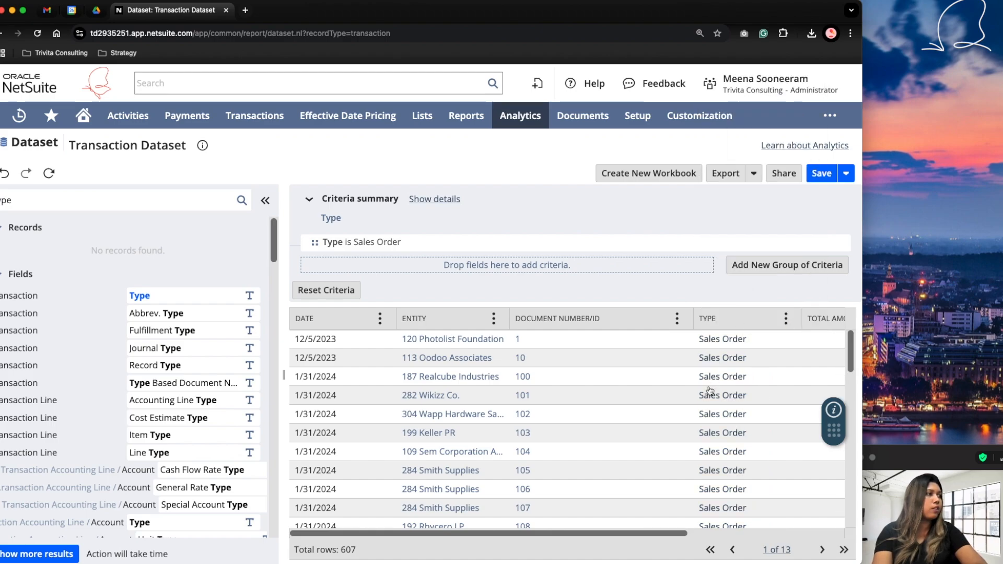
pyautogui.click(785, 318)
pyautogui.click(742, 283)
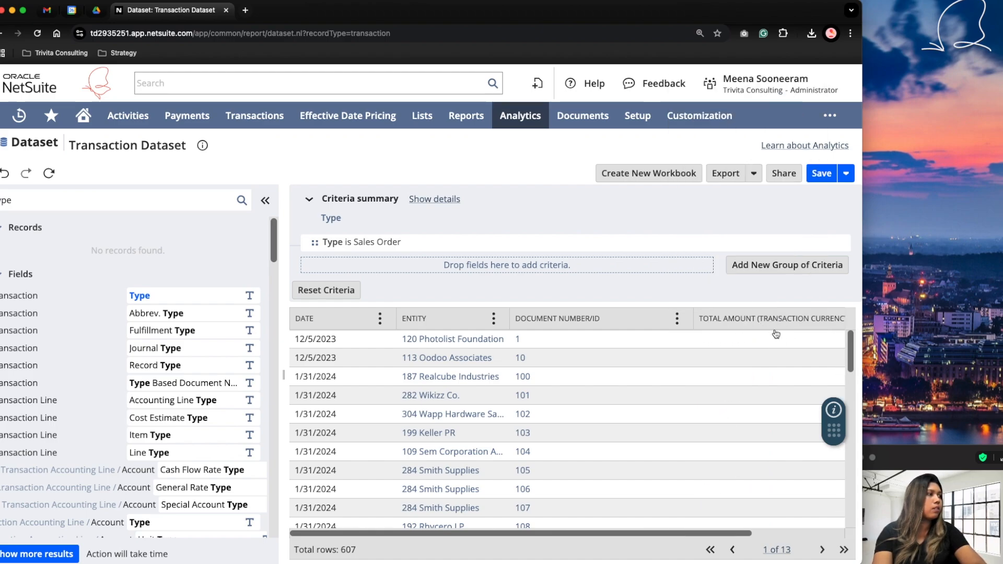
pyautogui.hscroll(3, 699, 343)
pyautogui.hscroll(-3, 698, 343)
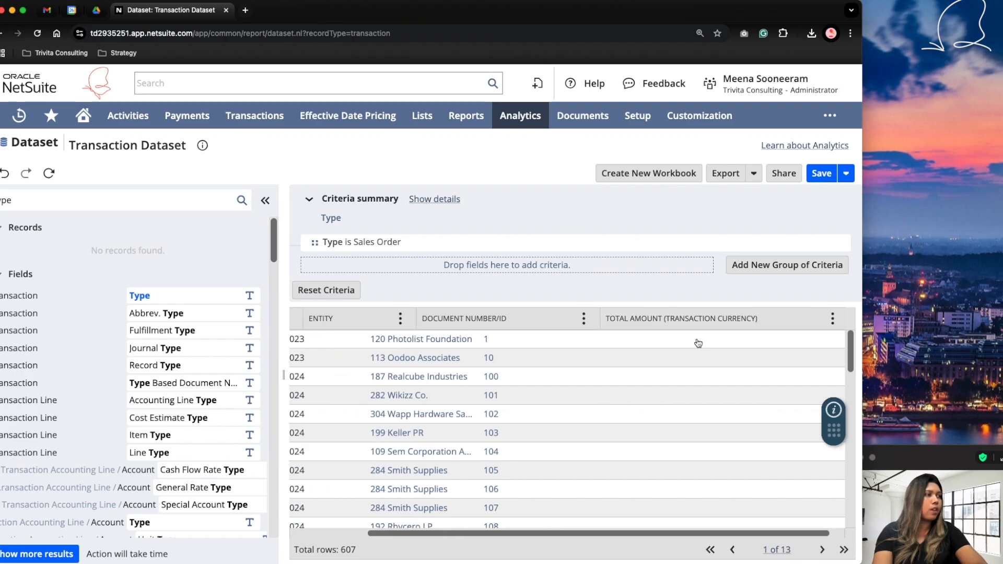
# Add the Transaction record's Sales Rep field as a column between Document Number/ID and Total Amount (Transaction Currency).
pyautogui.doubleClick(155, 202)
pyautogui.write('Sales')
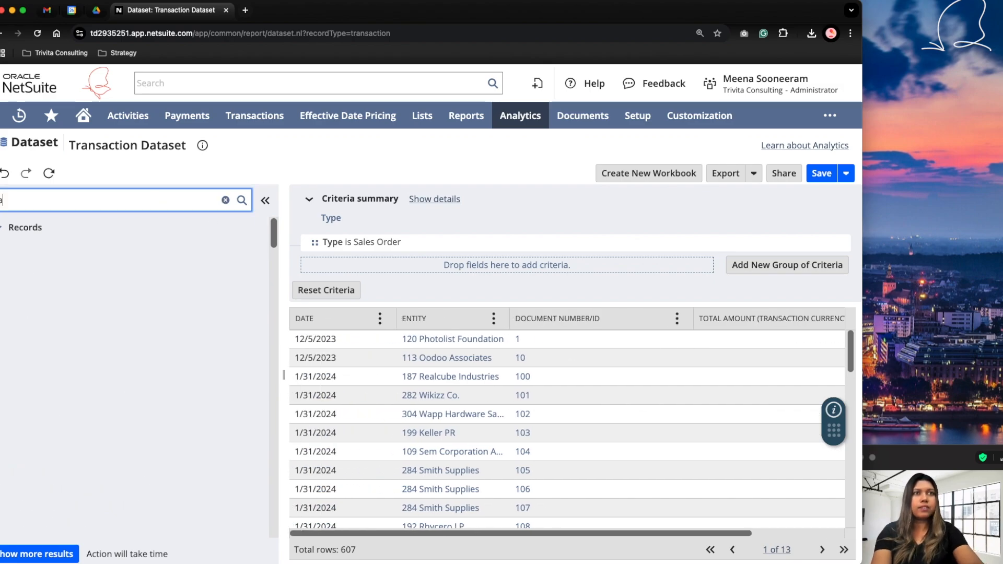
pyautogui.write(' rep')
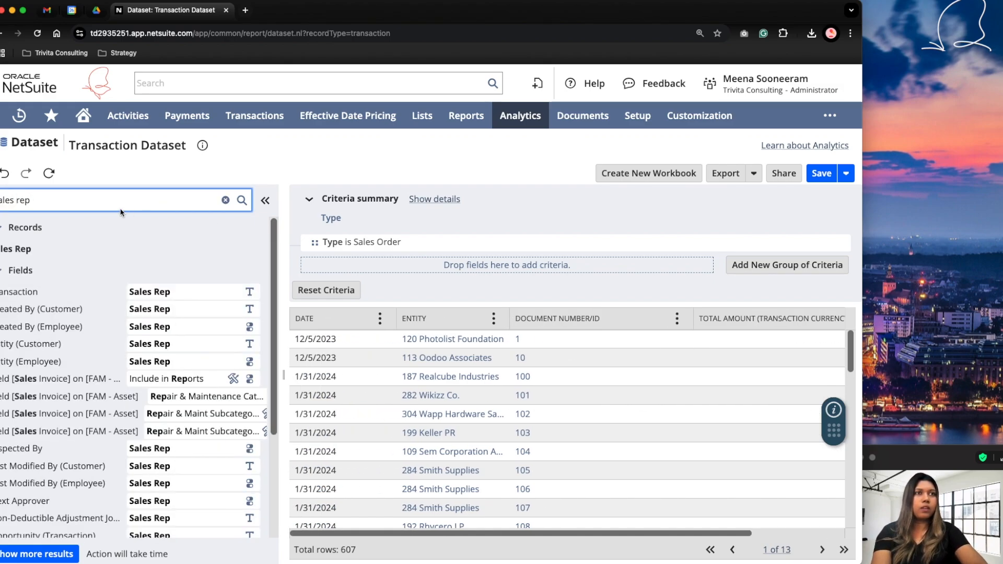
pyautogui.moveTo(159, 292); pyautogui.dragTo(681, 346)
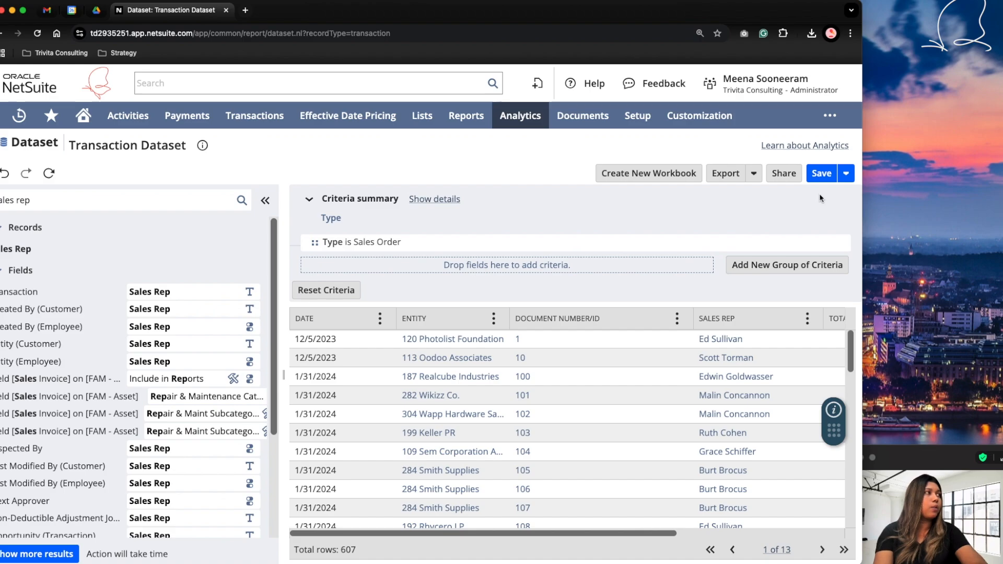
# Save the dataset under the name "Sales Order Dataset".
pyautogui.click(819, 174)
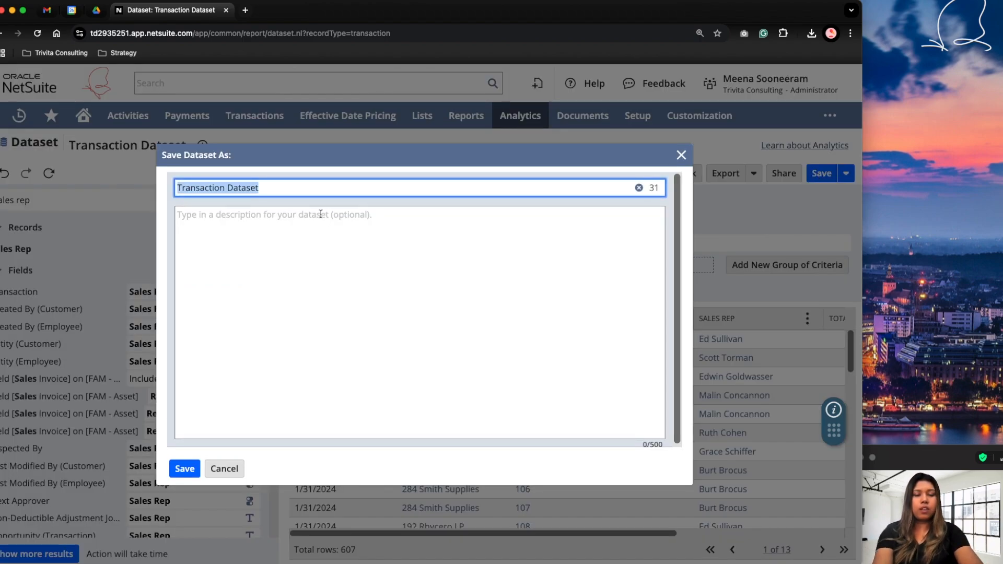
pyautogui.write('Sa')
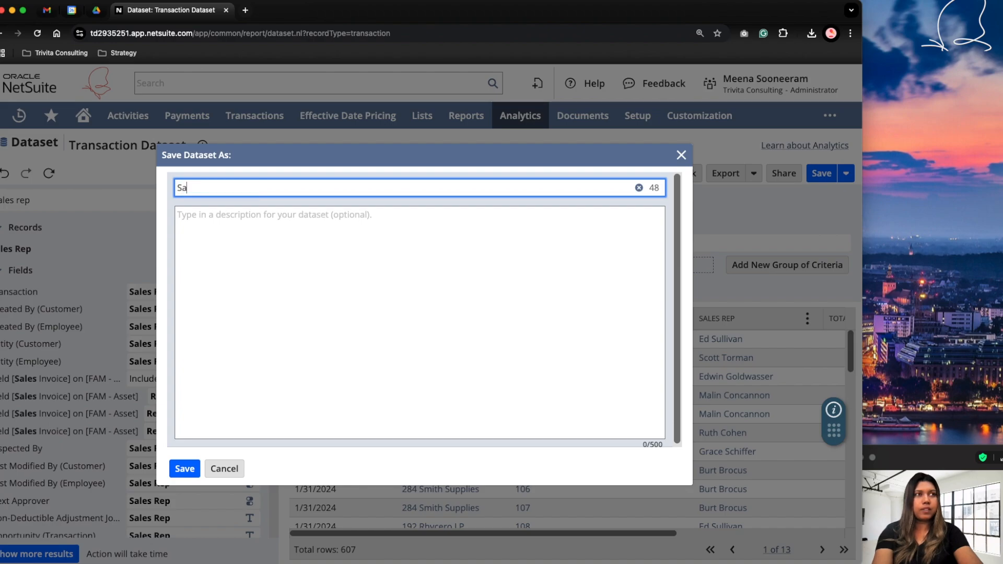
pyautogui.write('les Order Dataset')
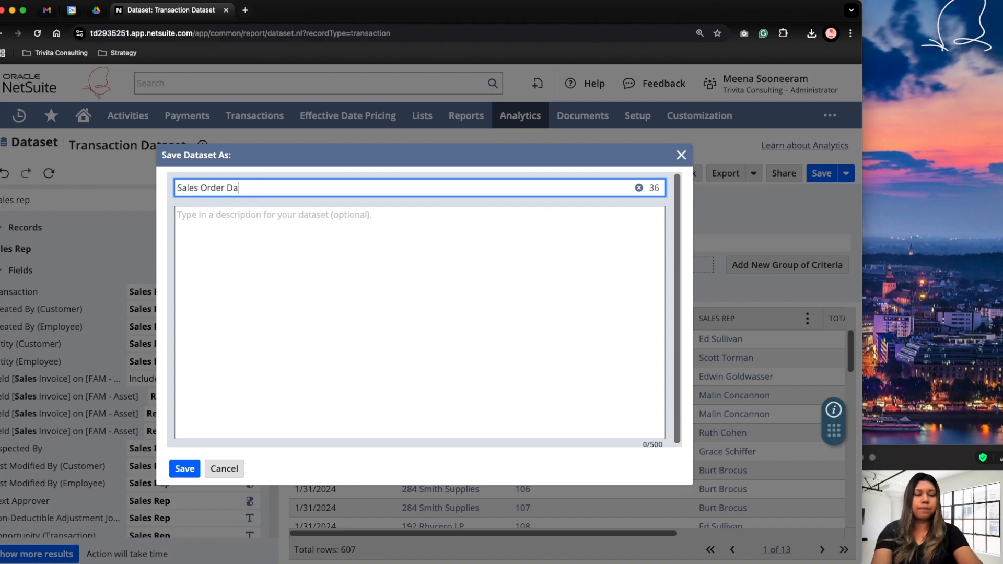
pyautogui.click(190, 475)
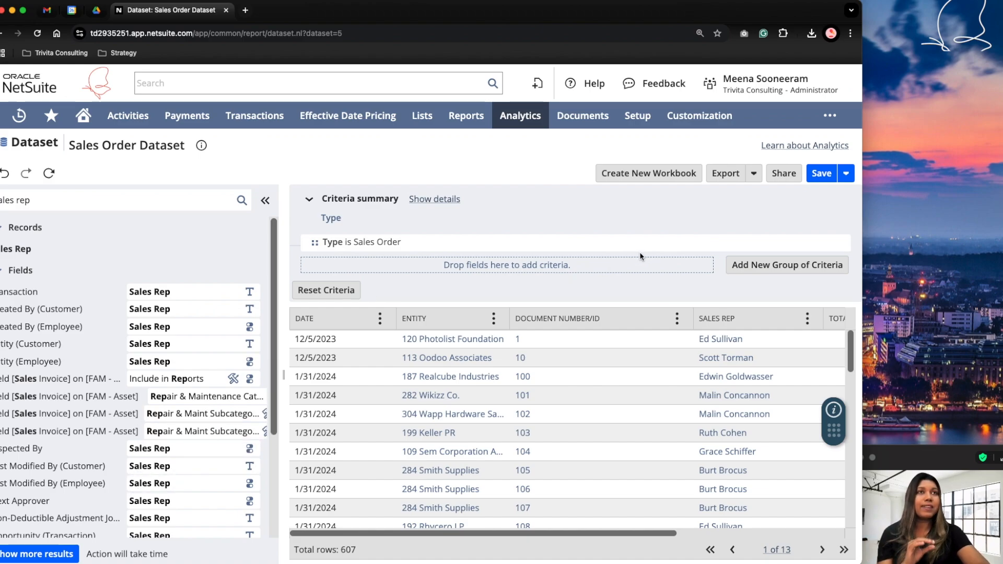
# Create a workbook from the dataset with a column chart of Total Amount (Transaction Currency) by Sales Rep on the X-axis, and refresh its results.
pyautogui.click(638, 174)
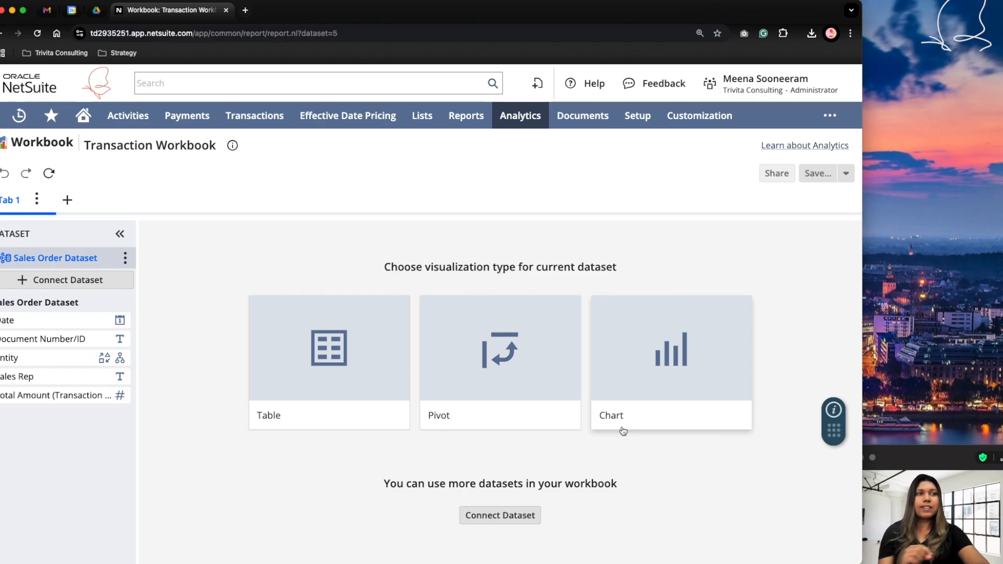
pyautogui.click(669, 364)
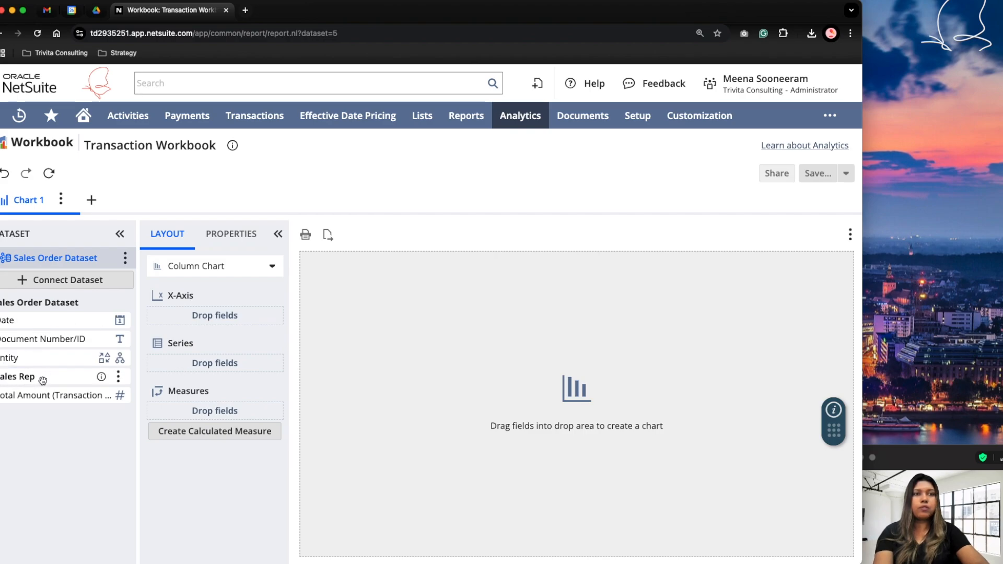
pyautogui.moveTo(31, 379); pyautogui.dragTo(176, 311)
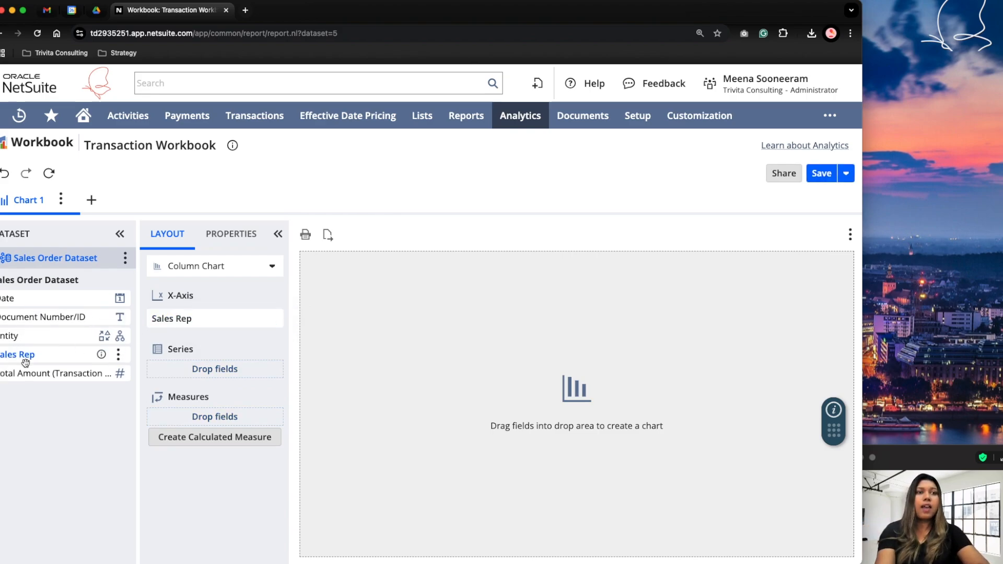
pyautogui.moveTo(26, 377); pyautogui.dragTo(189, 414)
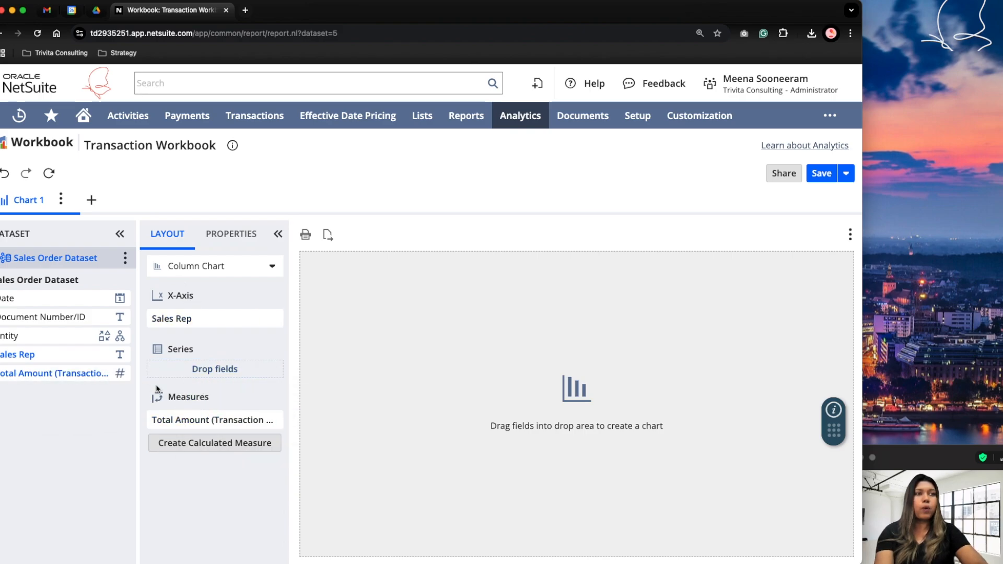
pyautogui.click(49, 174)
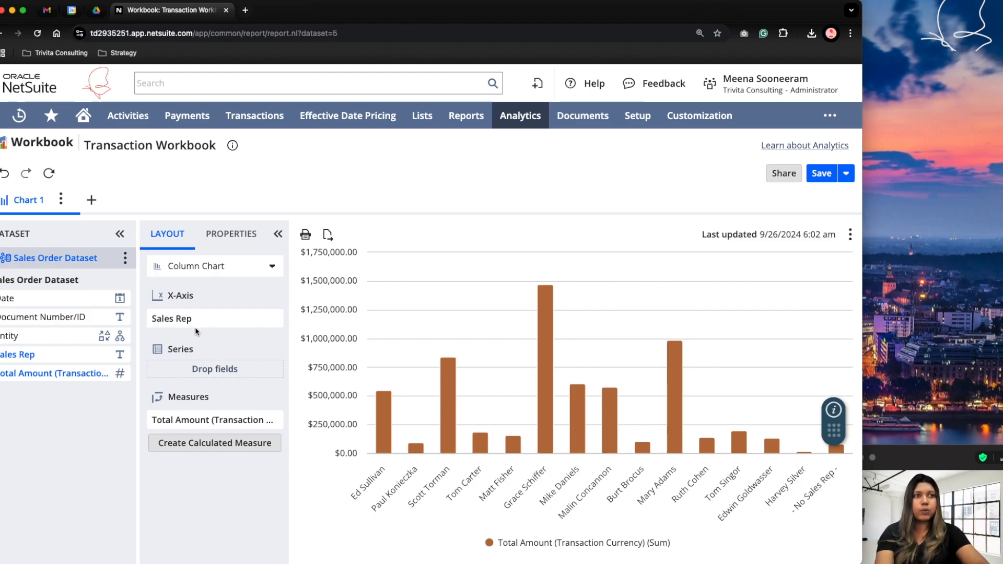
# Set up an advanced filter on the chart's Date field using specific dates within 6/1/2024 to 9/26/2024.
pyautogui.moveTo(119, 299)
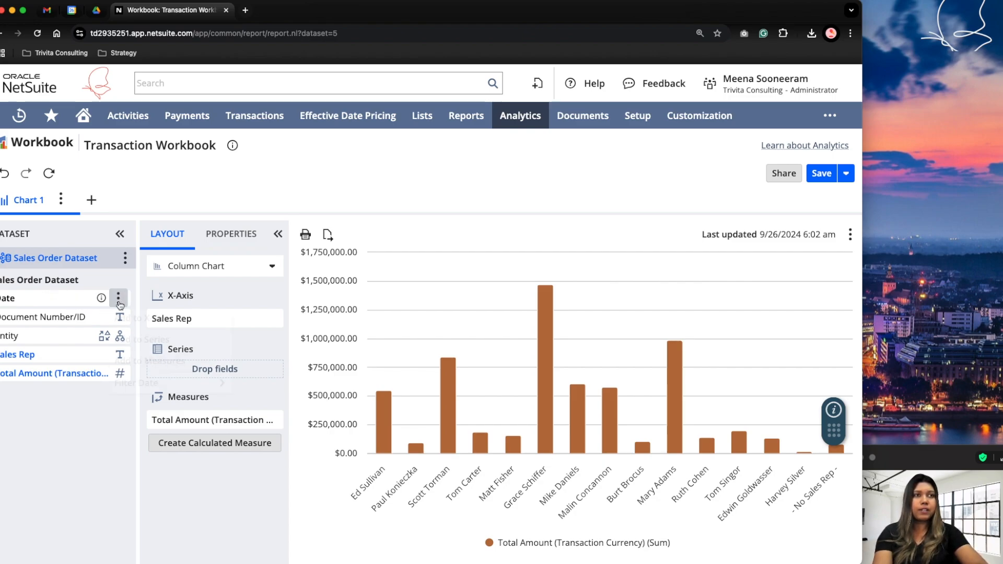
pyautogui.click(119, 300)
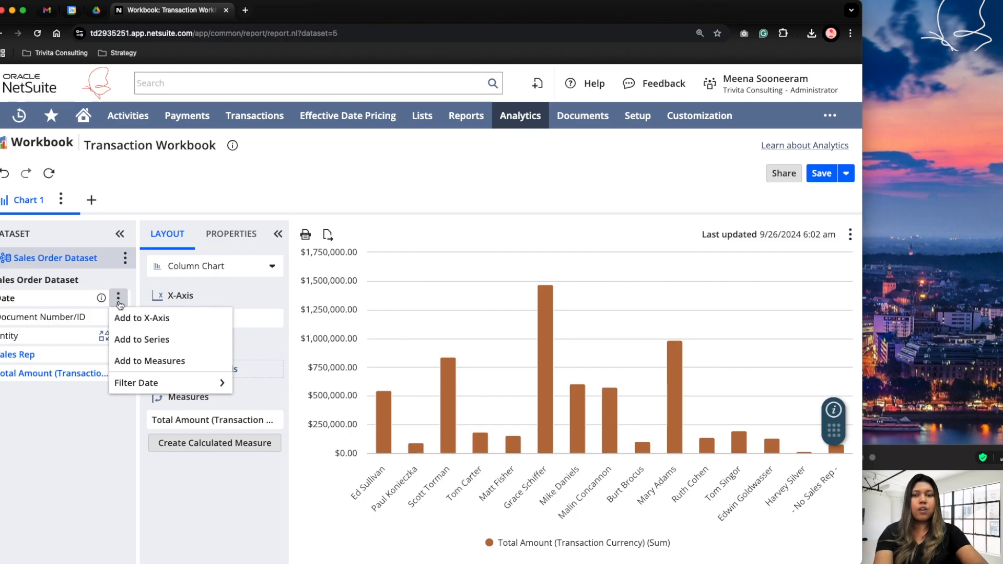
pyautogui.moveTo(135, 383)
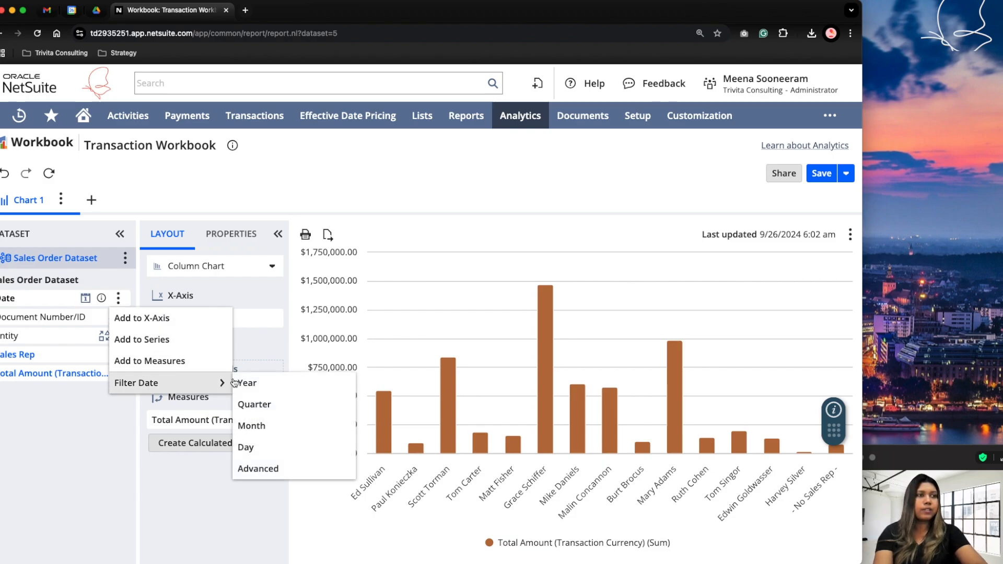
pyautogui.click(280, 468)
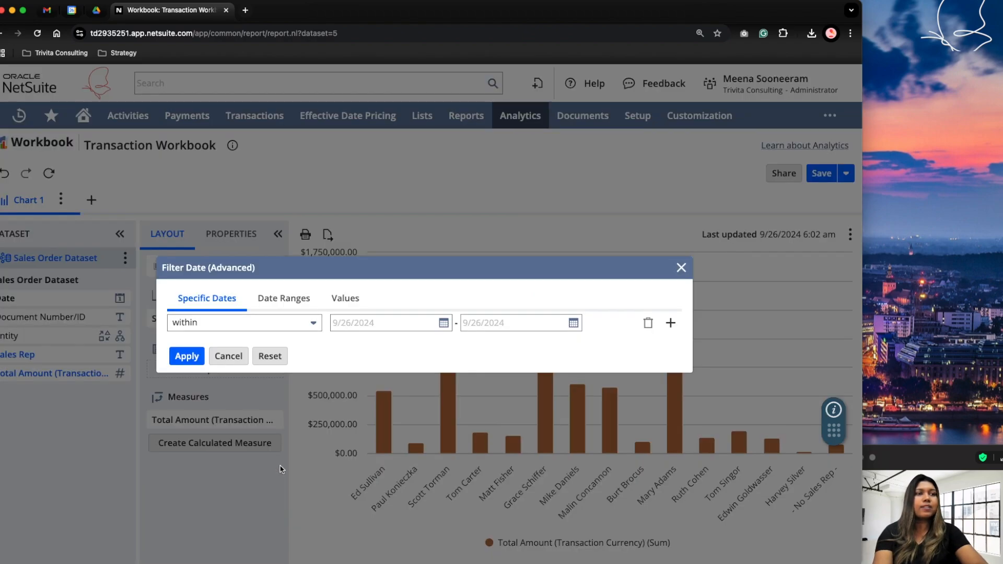
pyautogui.click(443, 324)
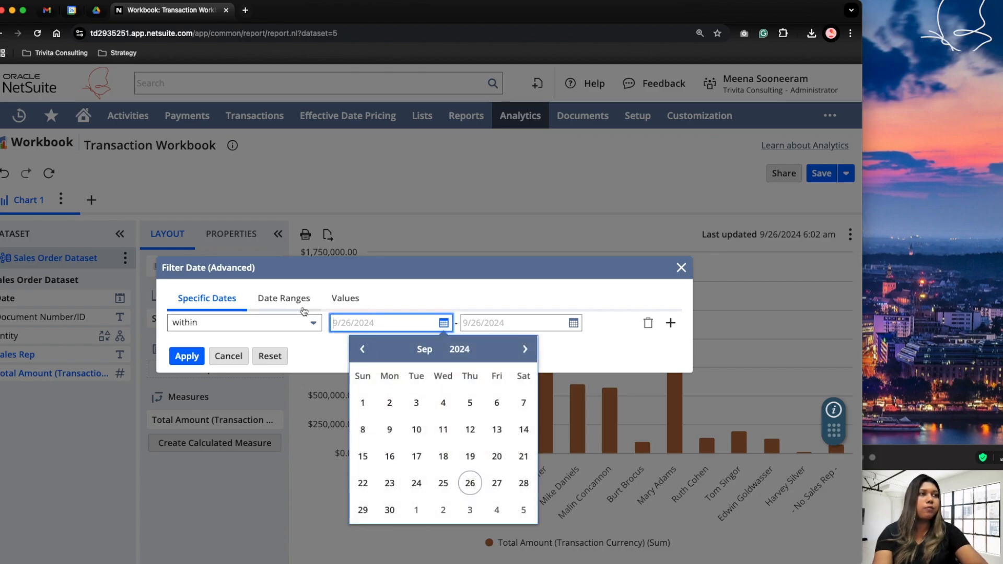
pyautogui.doubleClick(362, 351)
pyautogui.click(361, 351)
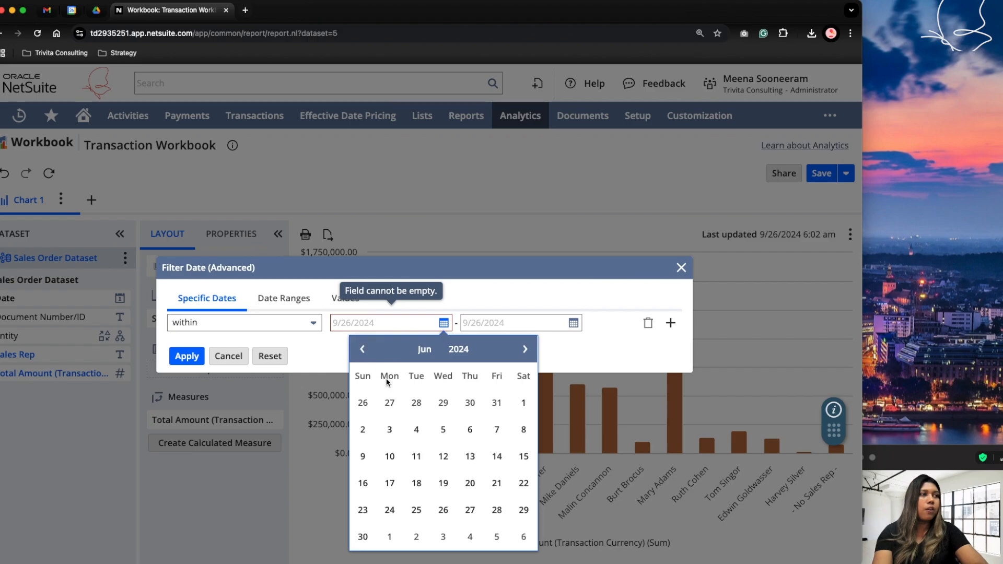
pyautogui.click(523, 403)
pyautogui.click(573, 324)
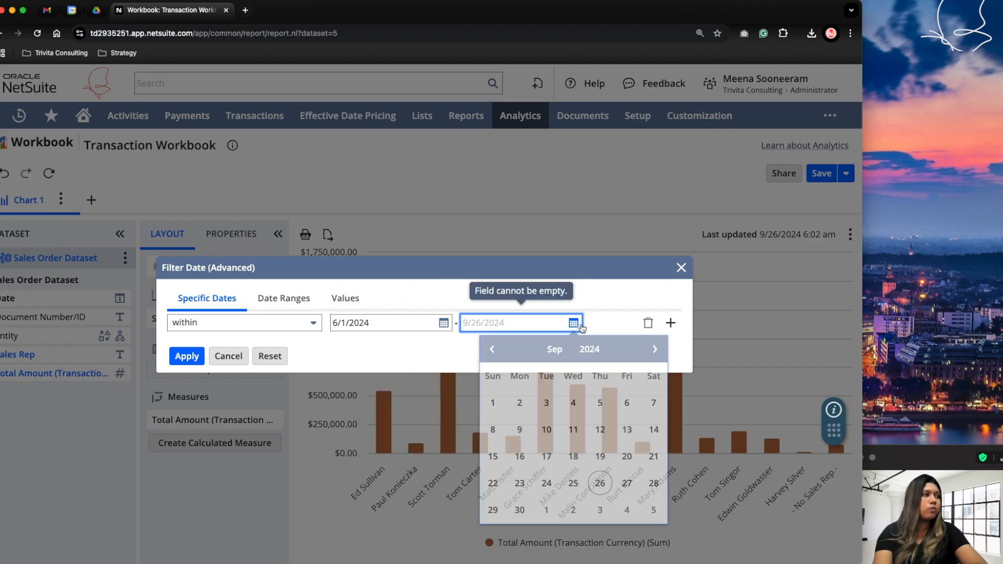
pyautogui.click(599, 483)
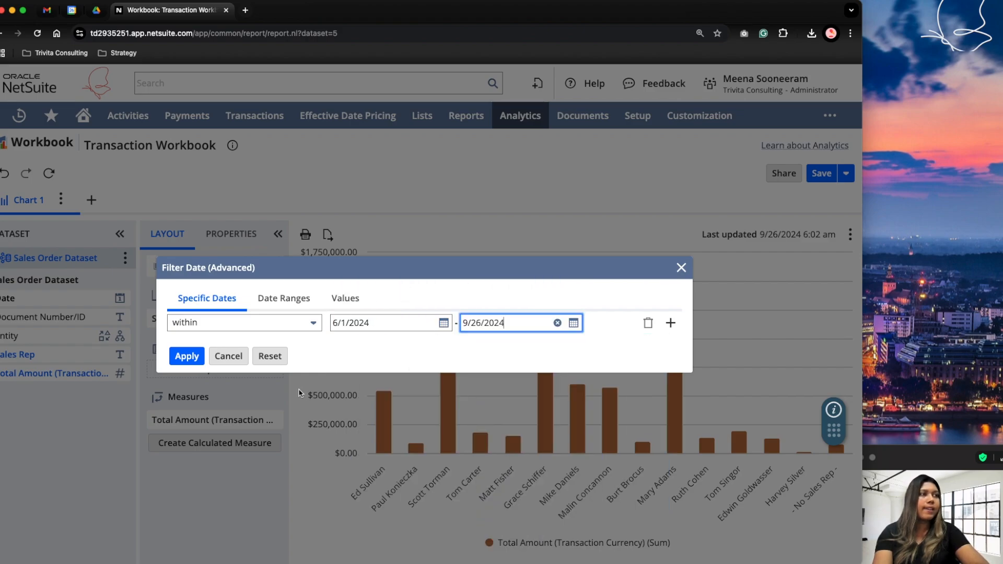
# Review the filter's Date Ranges and Values options, and apply the date filter with the Specific Dates setting.
pyautogui.click(287, 297)
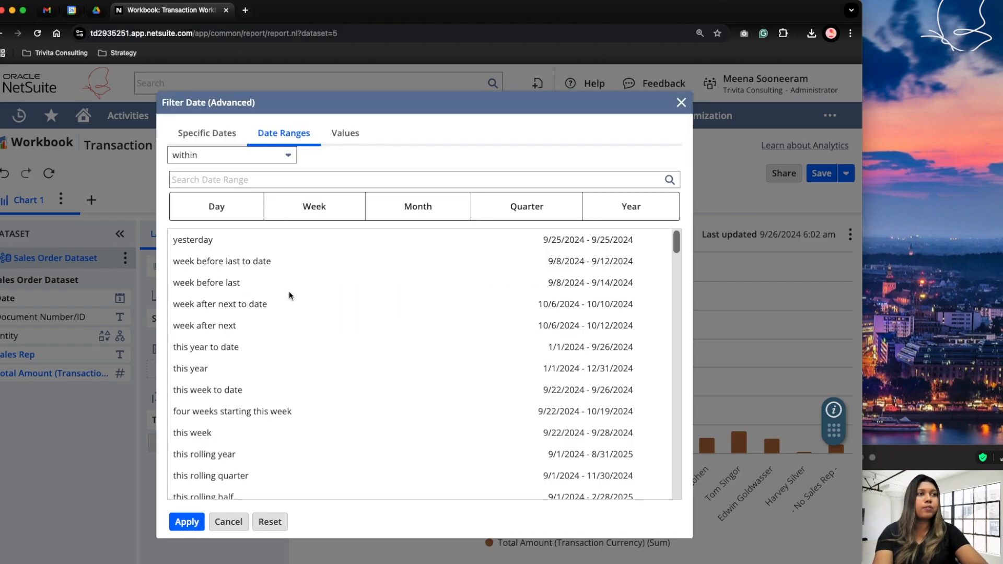
pyautogui.click(347, 137)
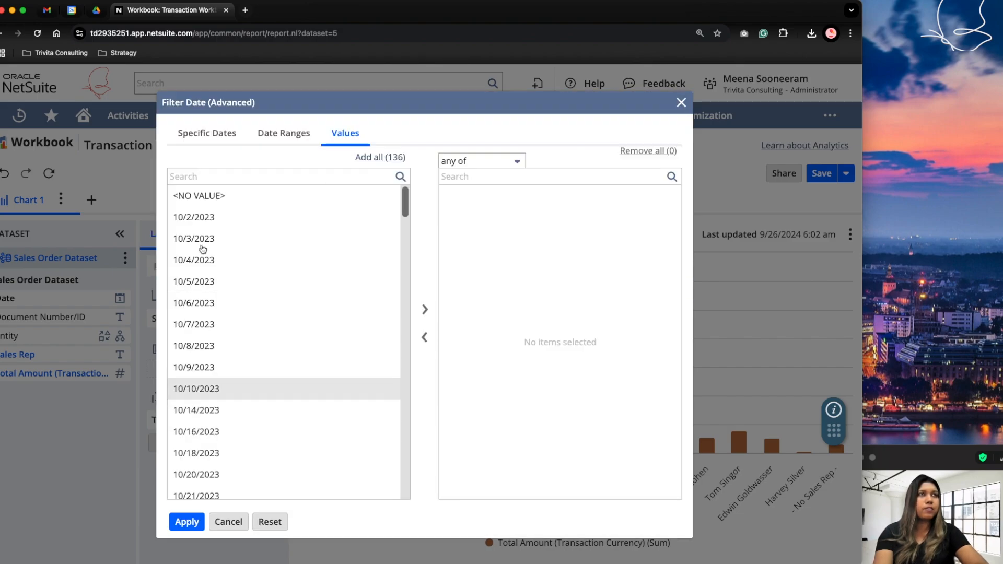
pyautogui.click(207, 135)
pyautogui.click(177, 355)
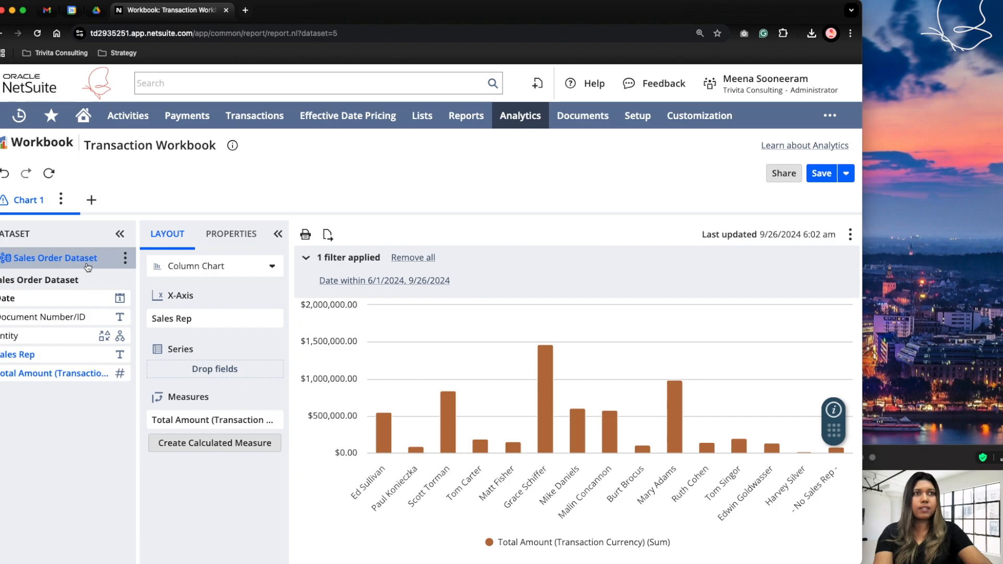
# Open the Sales Order Dataset from the workbook and add the Transaction Line's Class field as a column.
pyautogui.click(125, 257)
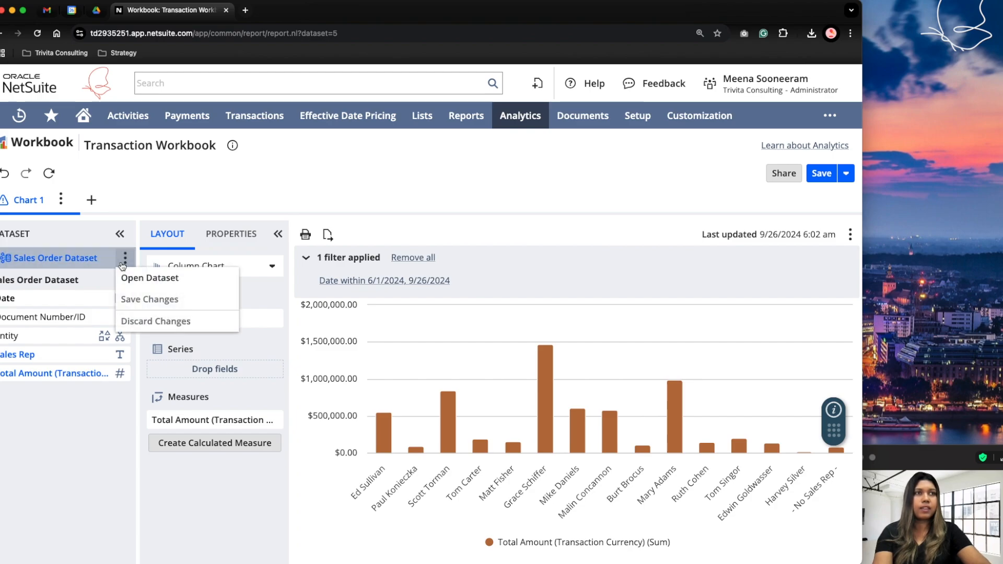
pyautogui.click(145, 282)
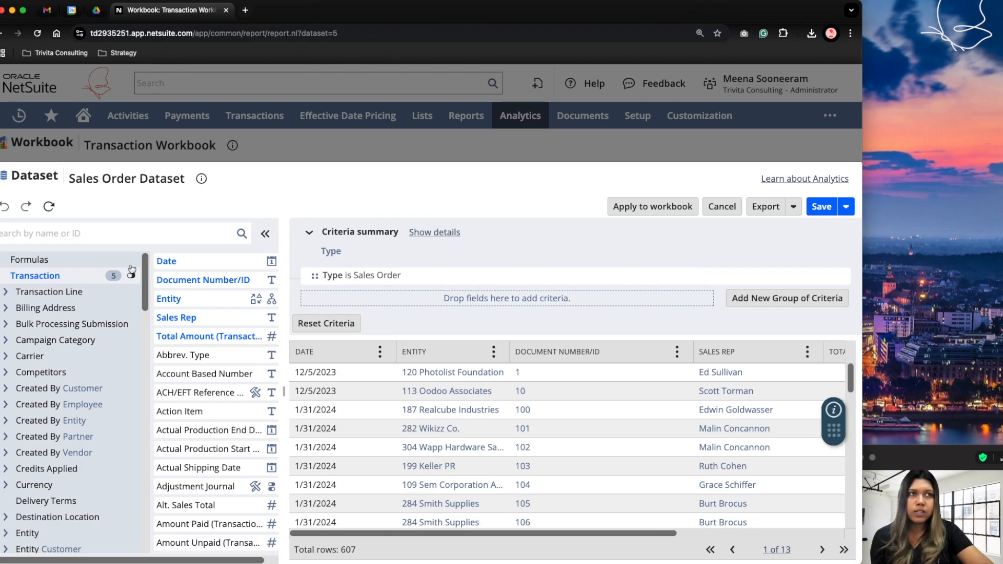
pyautogui.click(97, 234)
pyautogui.write('ass')
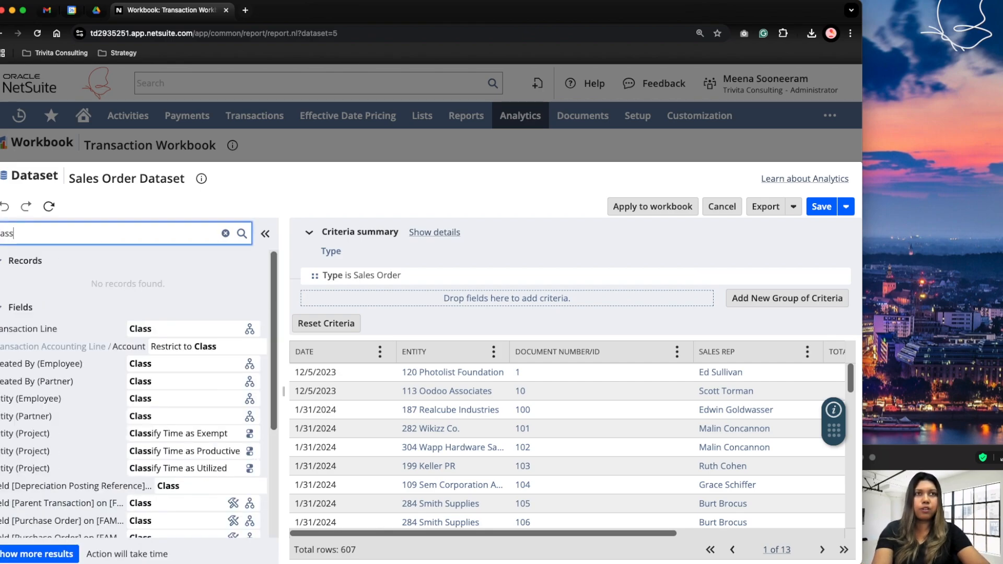
pyautogui.moveTo(150, 328); pyautogui.dragTo(817, 405)
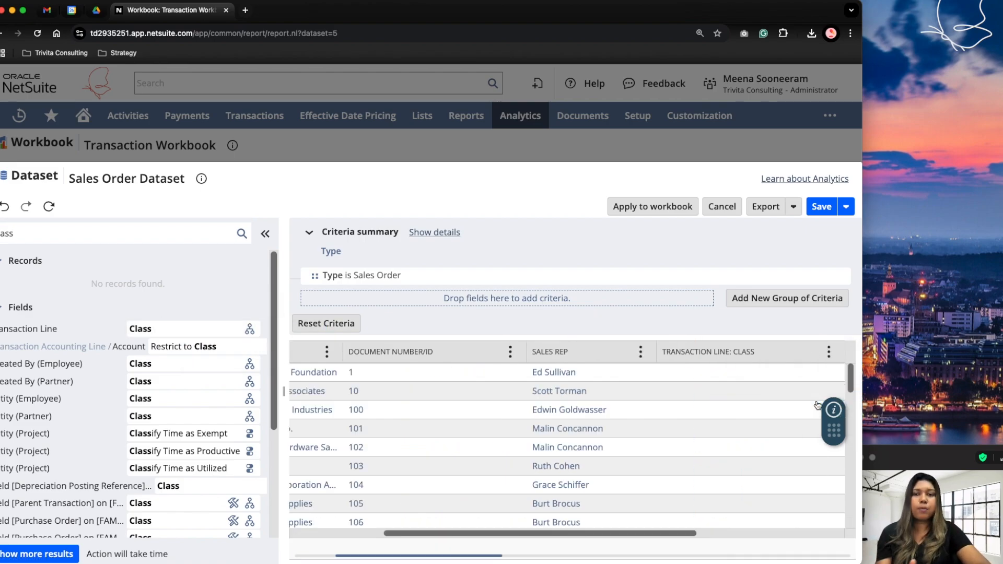
# Find the Transaction Line's Item field and add it to the dataset as a column.
pyautogui.moveTo(14, 233); pyautogui.dragTo(0, 233)
pyautogui.write('item')
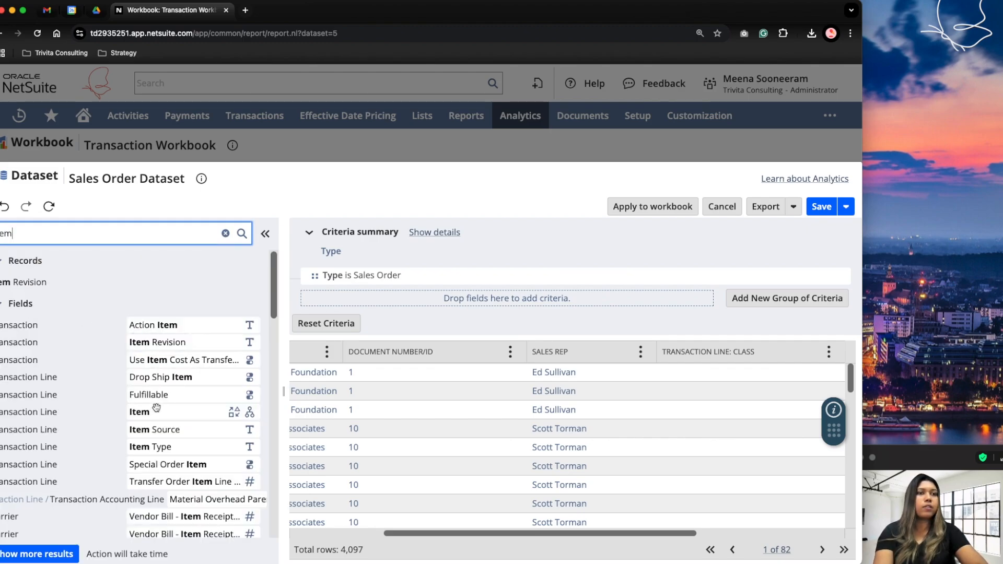
pyautogui.moveTo(159, 415); pyautogui.dragTo(686, 409)
# Add the Transaction Line's Amount (Transaction Currency) field to the dataset, then save the dataset and apply it to the workbook.
pyautogui.doubleClick(47, 232)
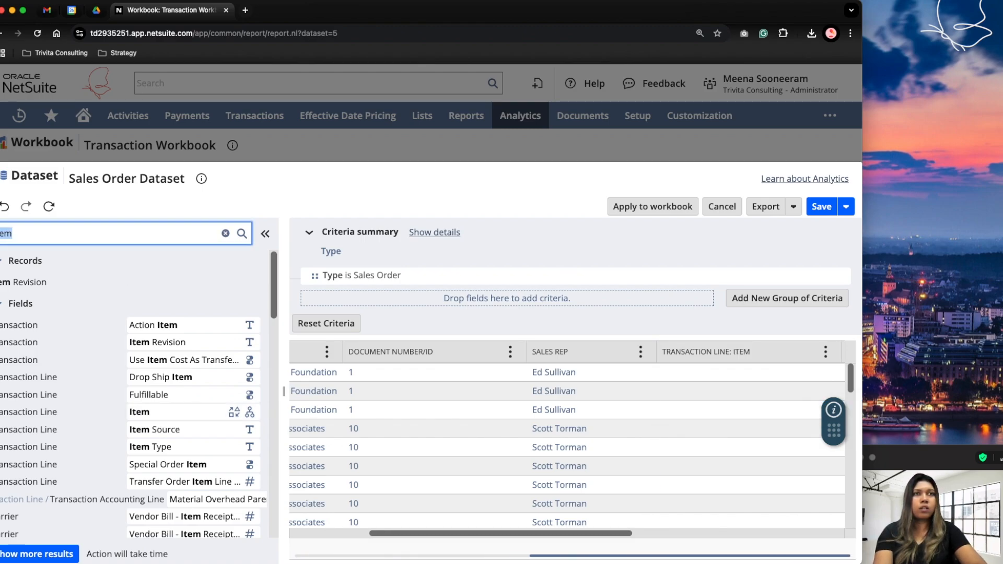
pyautogui.press('BackSpace')
pyautogui.write('amount')
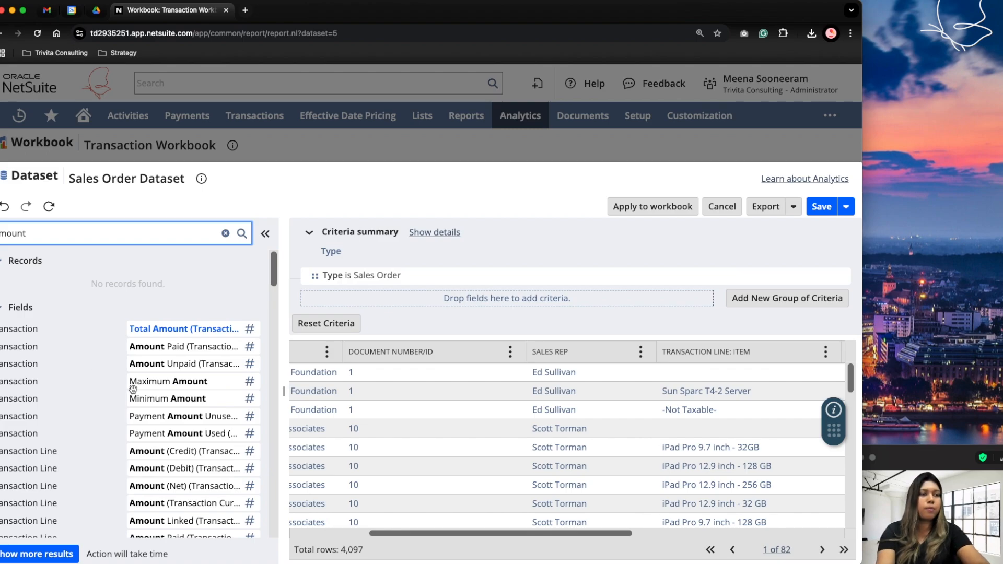
pyautogui.scroll(-5, 223, 476)
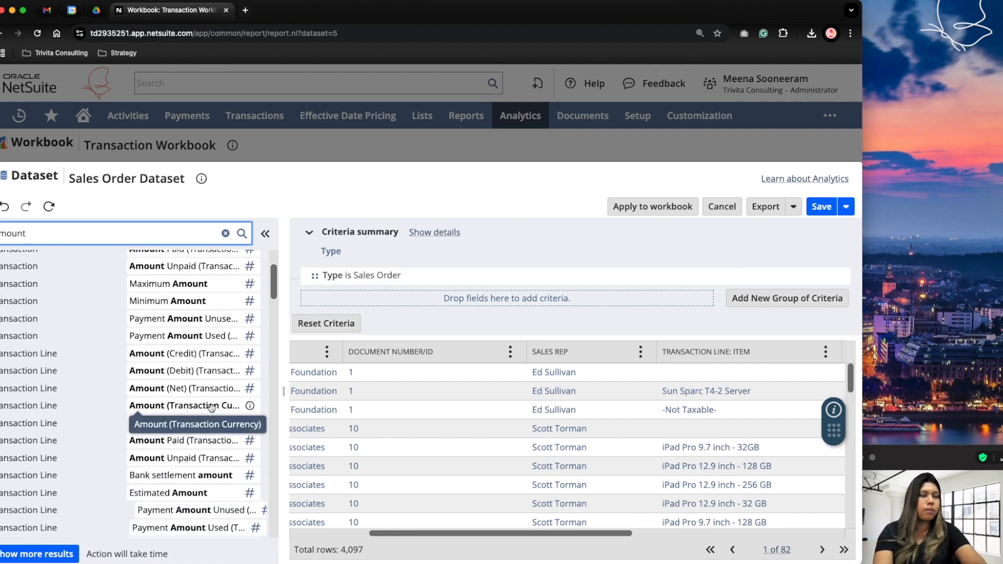
pyautogui.moveTo(211, 407); pyautogui.dragTo(677, 415)
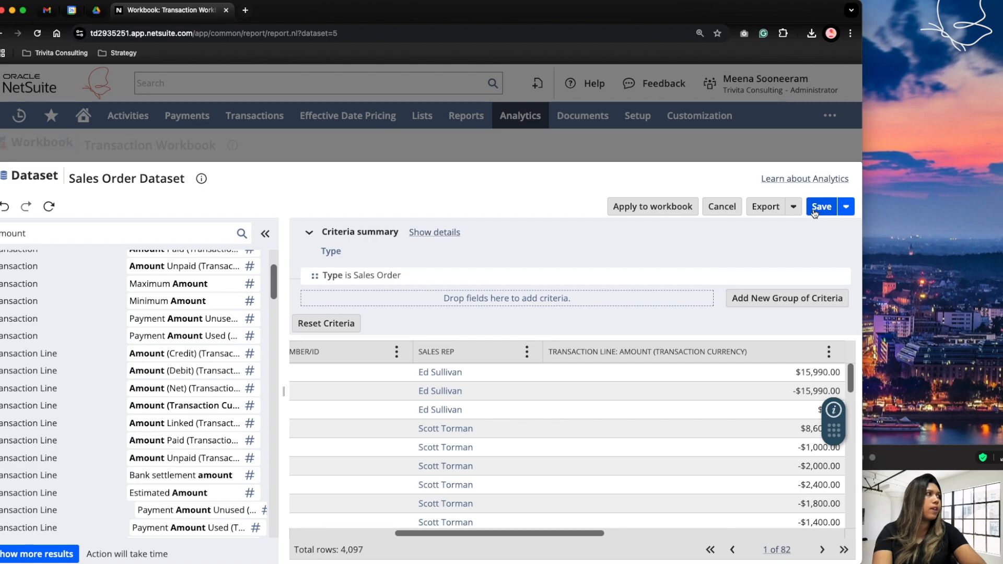
pyautogui.click(646, 207)
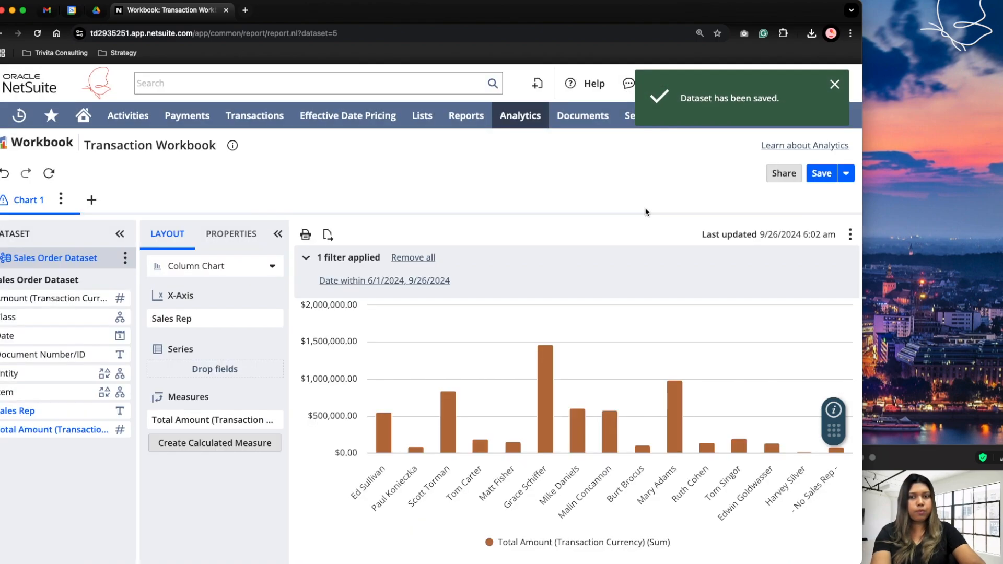
# Create a pivot with Class as rows, showing child level only, and Total Amount (Transaction Currency) as the measure, and refresh it.
pyautogui.click(90, 200)
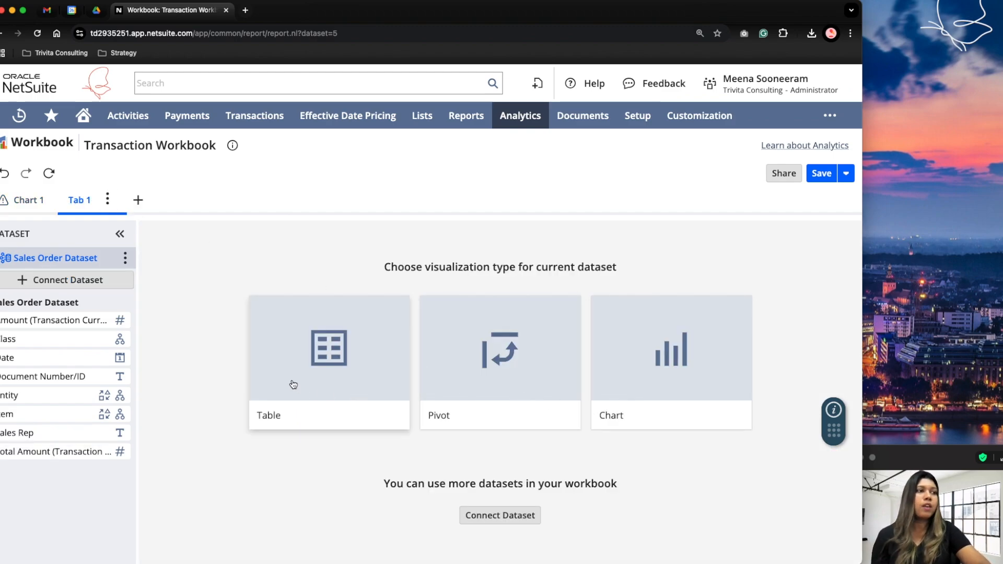
pyautogui.click(501, 367)
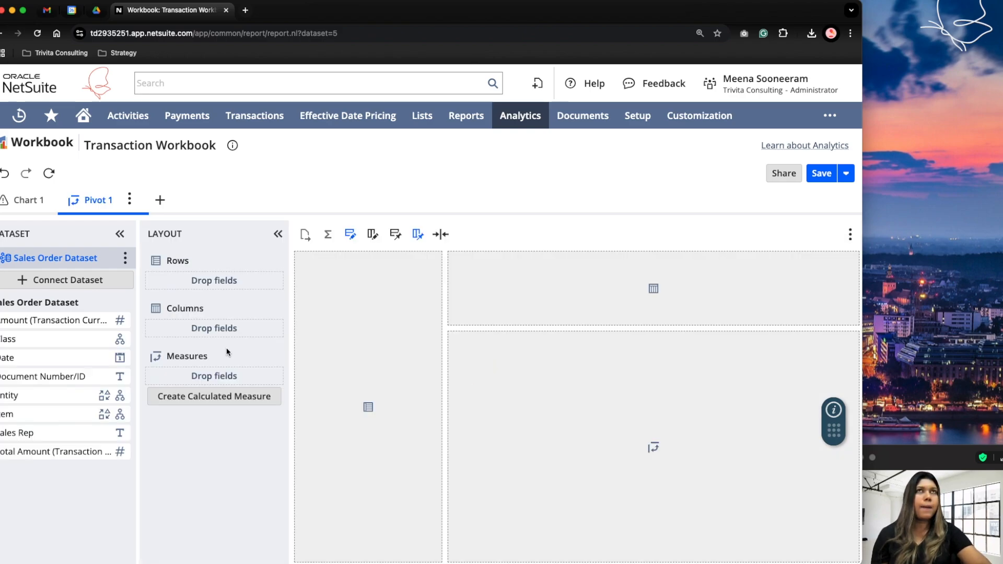
pyautogui.moveTo(25, 340); pyautogui.dragTo(169, 281)
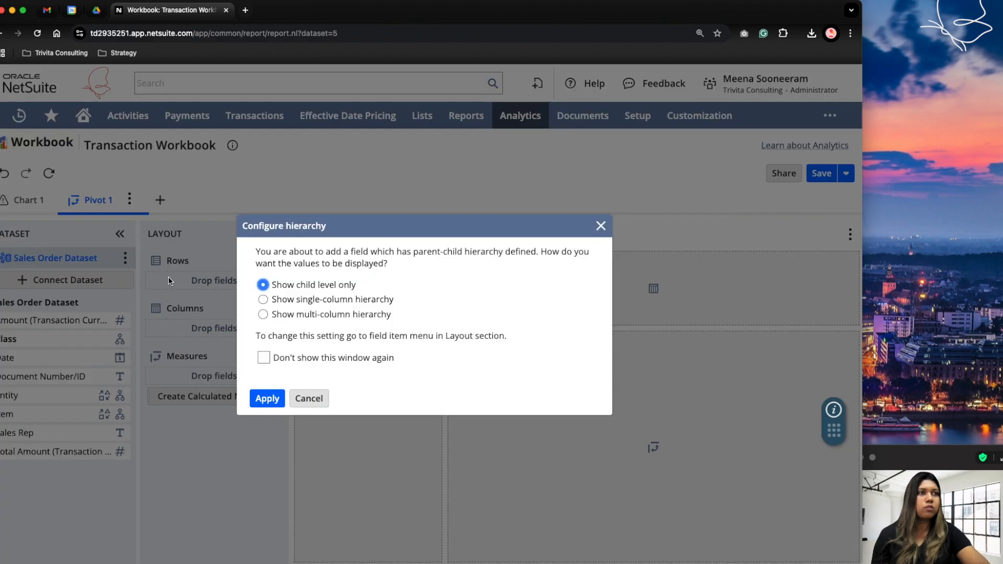
pyautogui.click(267, 398)
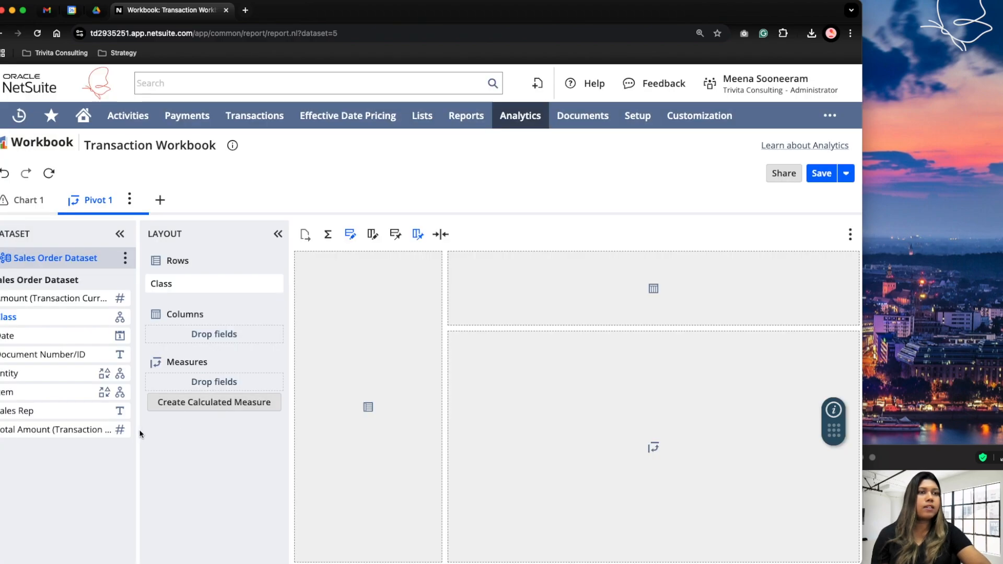
pyautogui.moveTo(68, 433); pyautogui.dragTo(168, 376)
pyautogui.click(48, 173)
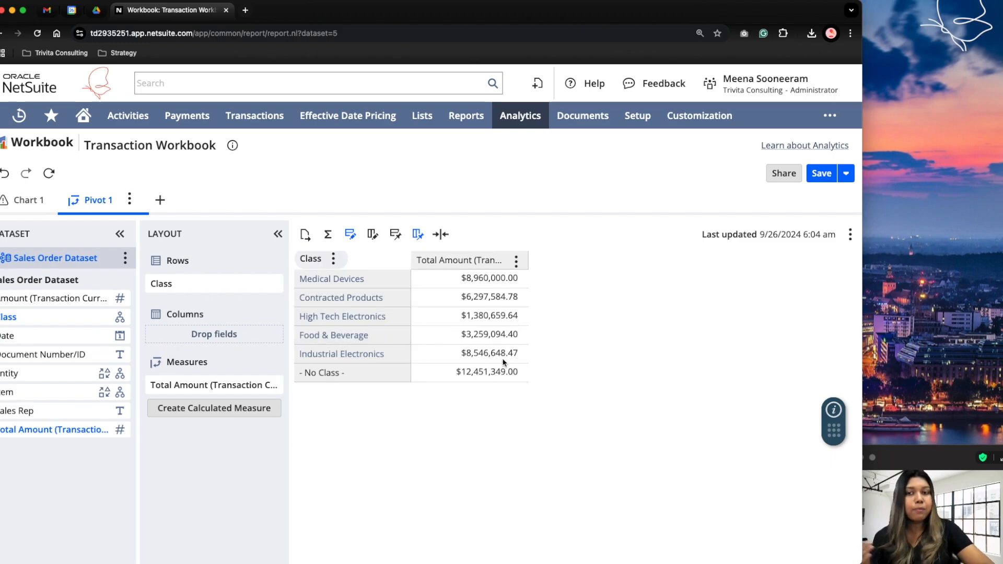
# Add Item below Class in the pivot's rows, showing child level only, and refresh the results.
pyautogui.moveTo(37, 391); pyautogui.dragTo(177, 296)
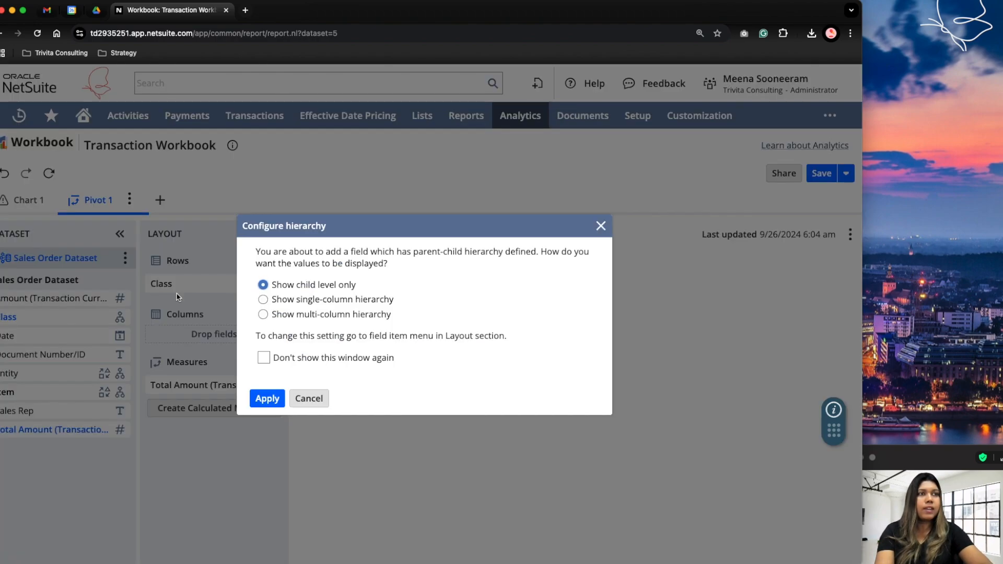
pyautogui.click(259, 399)
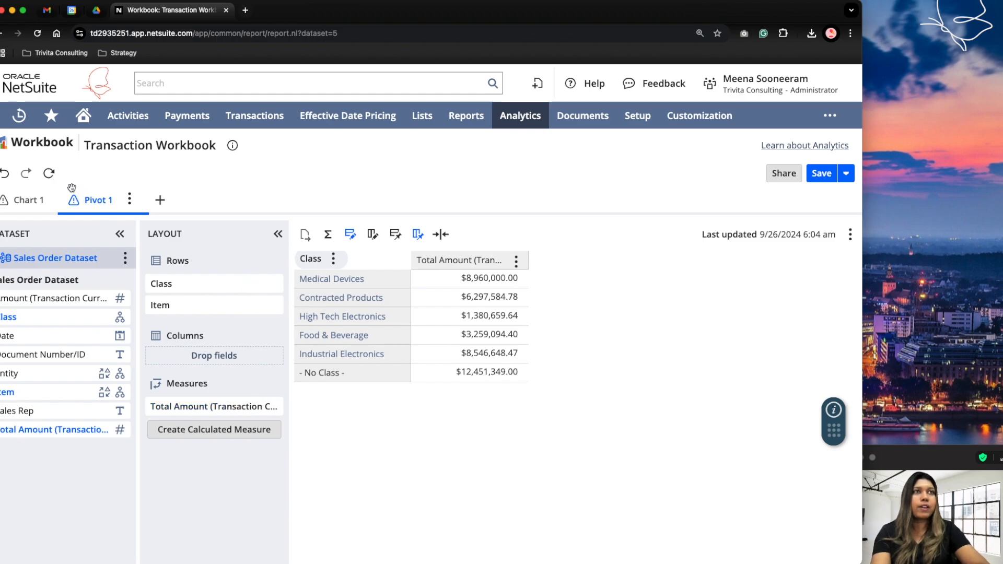
pyautogui.click(48, 173)
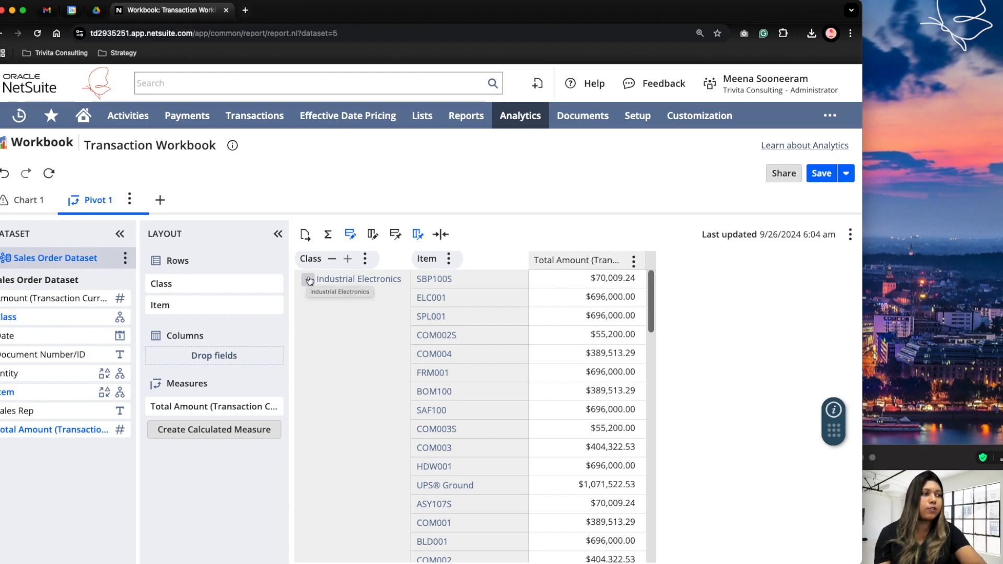
# Review the pivot's items by class, collapsing and re-expanding Industrial Electronics, and check the row totaling options.
pyautogui.scroll(-3, 465, 505)
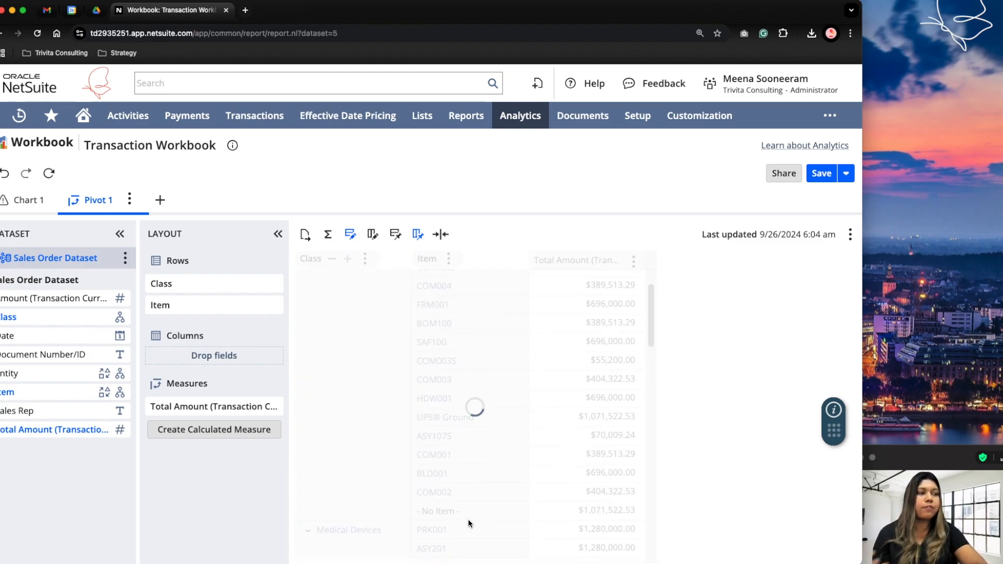
pyautogui.scroll(3, 388, 486)
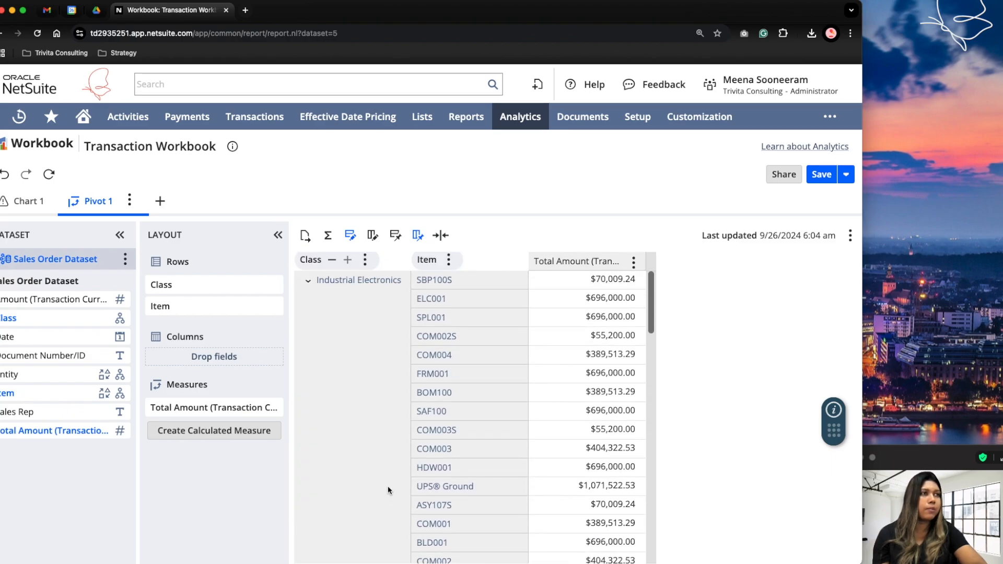
pyautogui.click(307, 280)
pyautogui.click(307, 299)
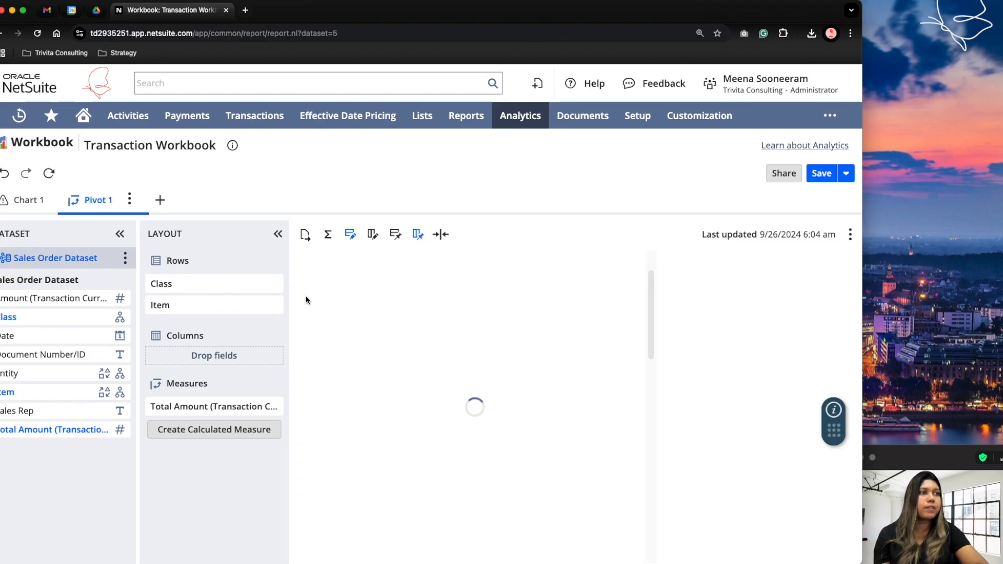
pyautogui.click(308, 298)
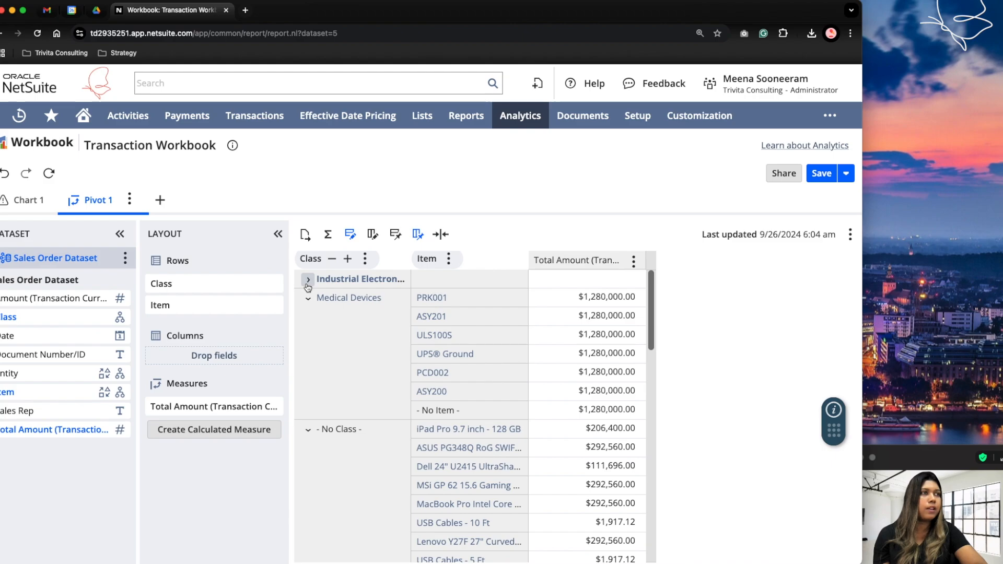
pyautogui.click(307, 280)
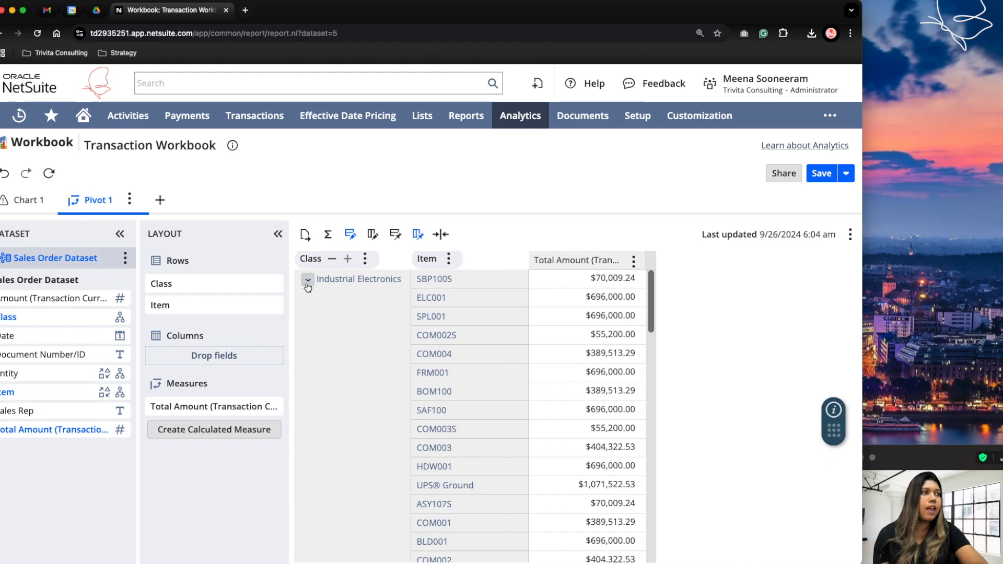
pyautogui.click(328, 236)
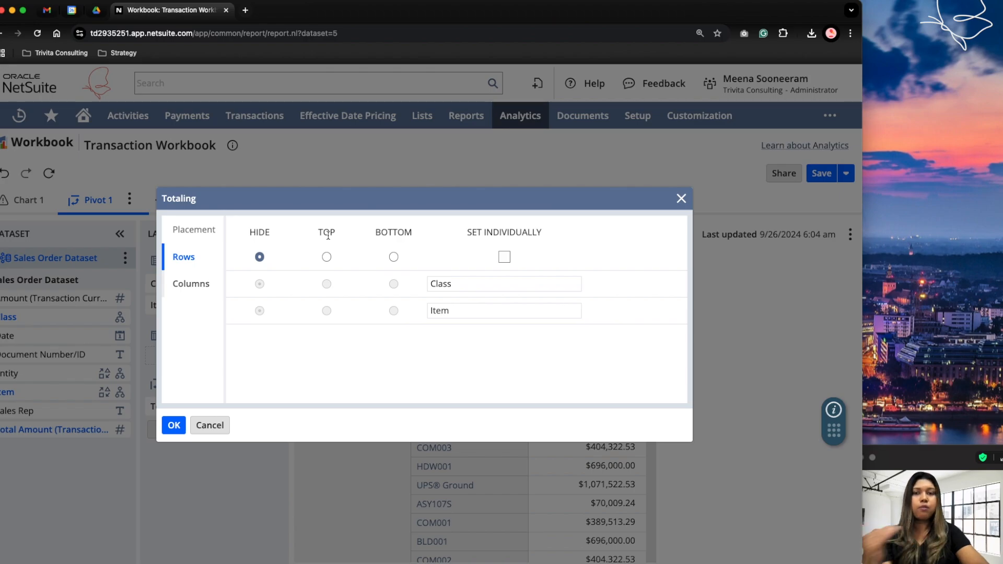
pyautogui.click(195, 431)
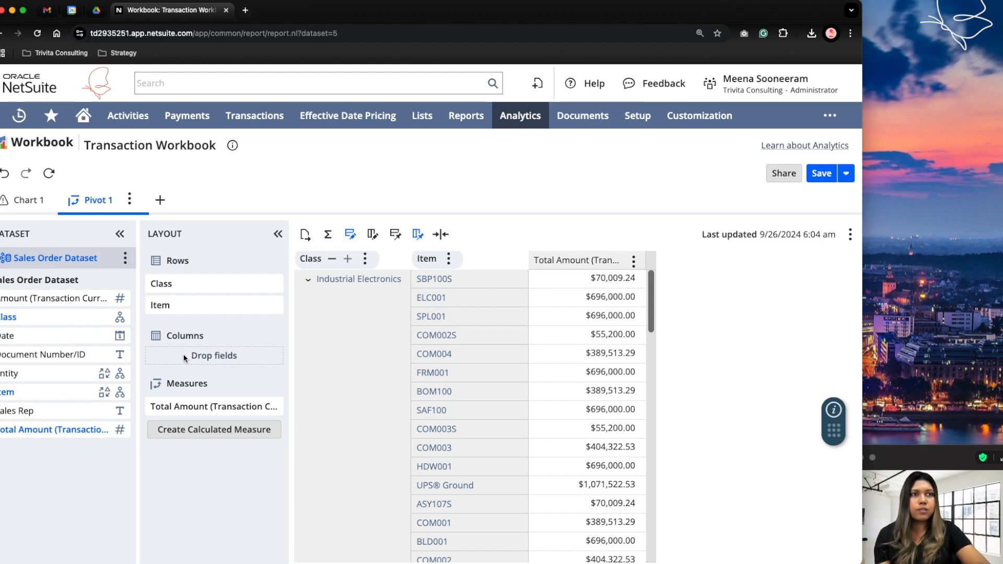
# Add Sales Rep to the pivot's columns, refresh the results and look across the sales rep columns.
pyautogui.moveTo(16, 410); pyautogui.dragTo(186, 358)
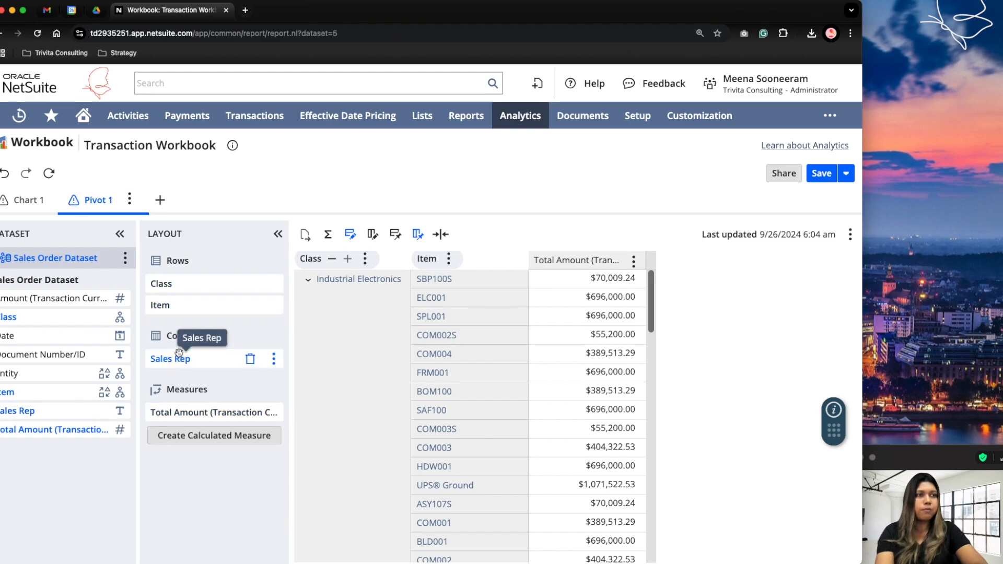
pyautogui.click(48, 173)
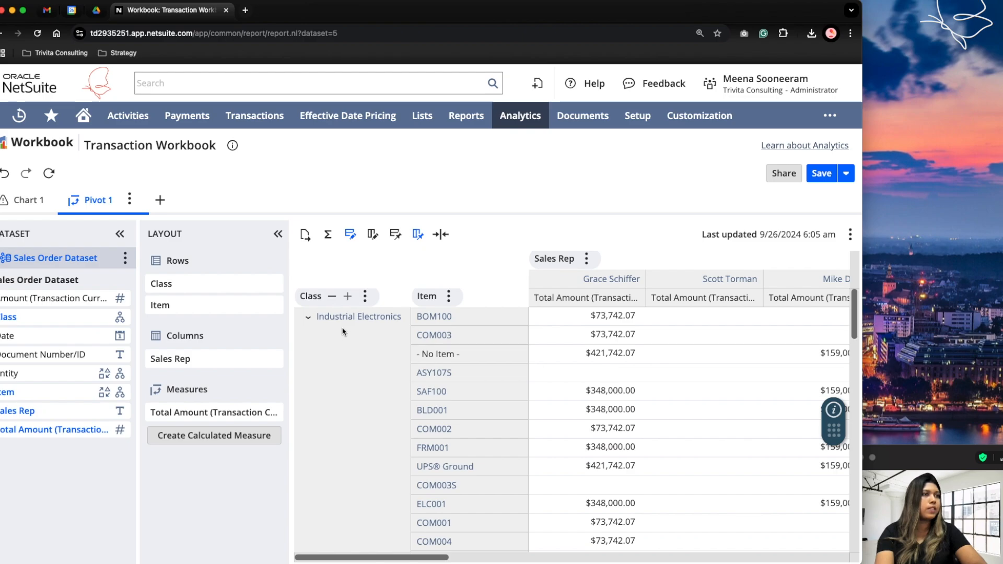
pyautogui.hscroll(2, 628, 364)
pyautogui.hscroll(6, 628, 364)
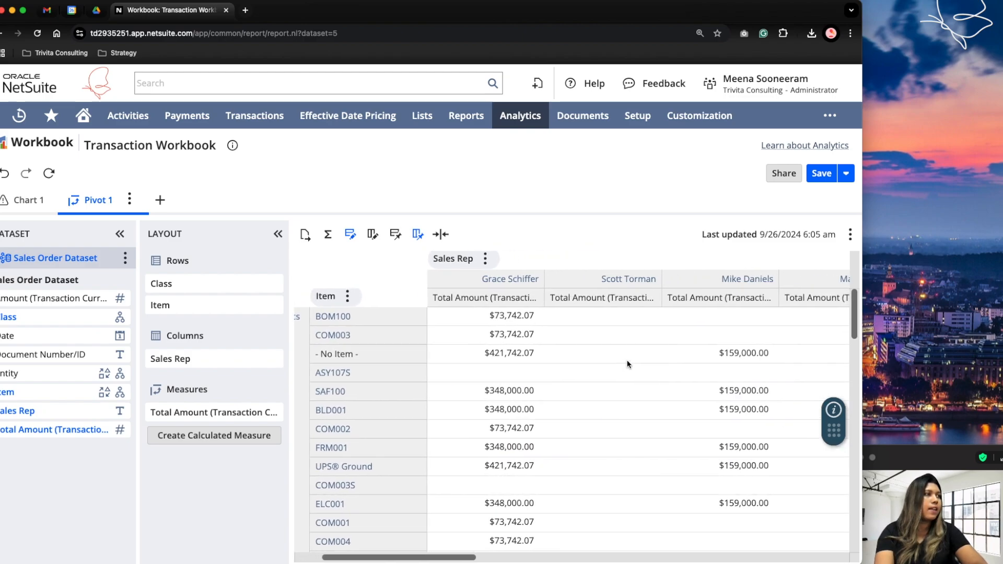
pyautogui.hscroll(20, 627, 364)
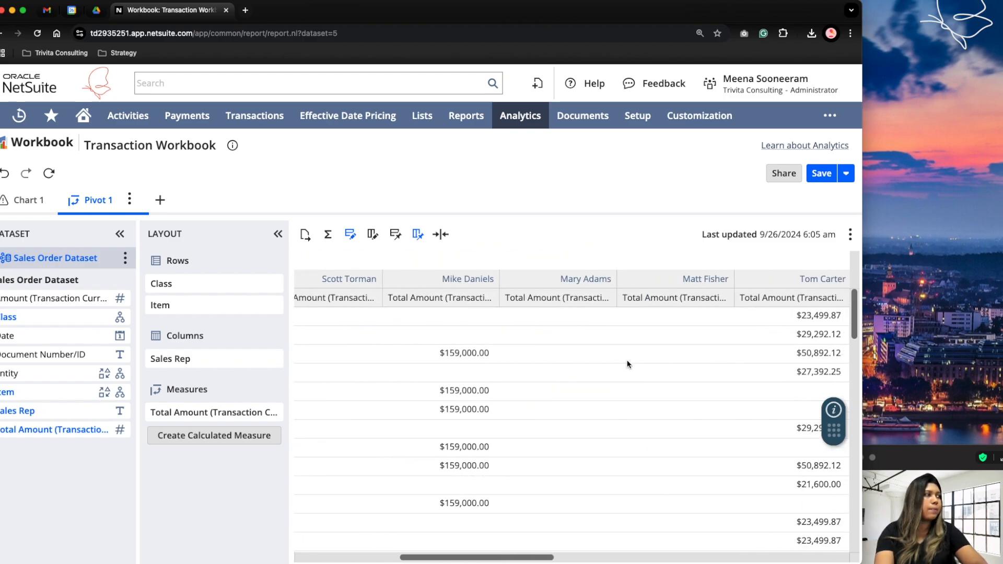
pyautogui.hscroll(-20, 627, 364)
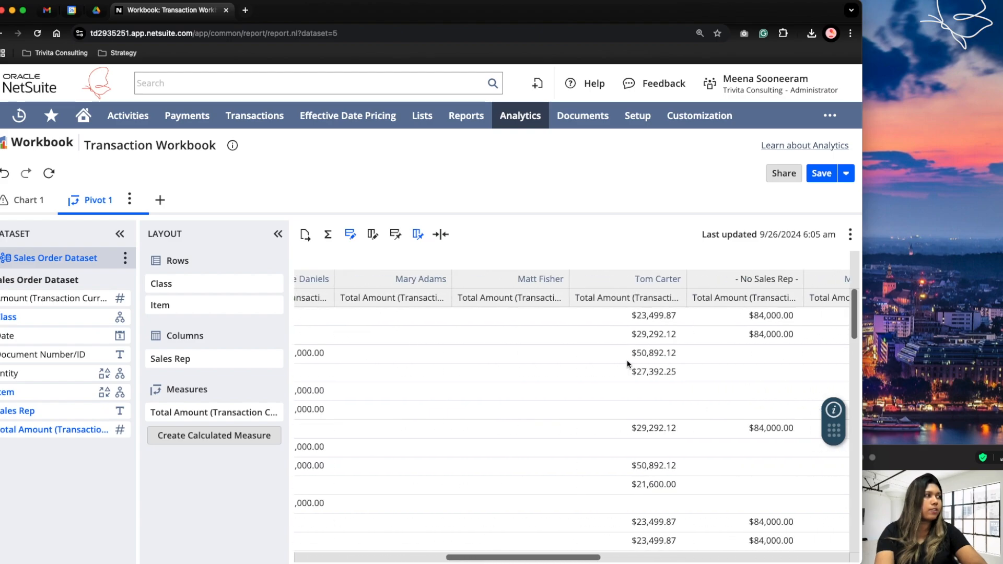